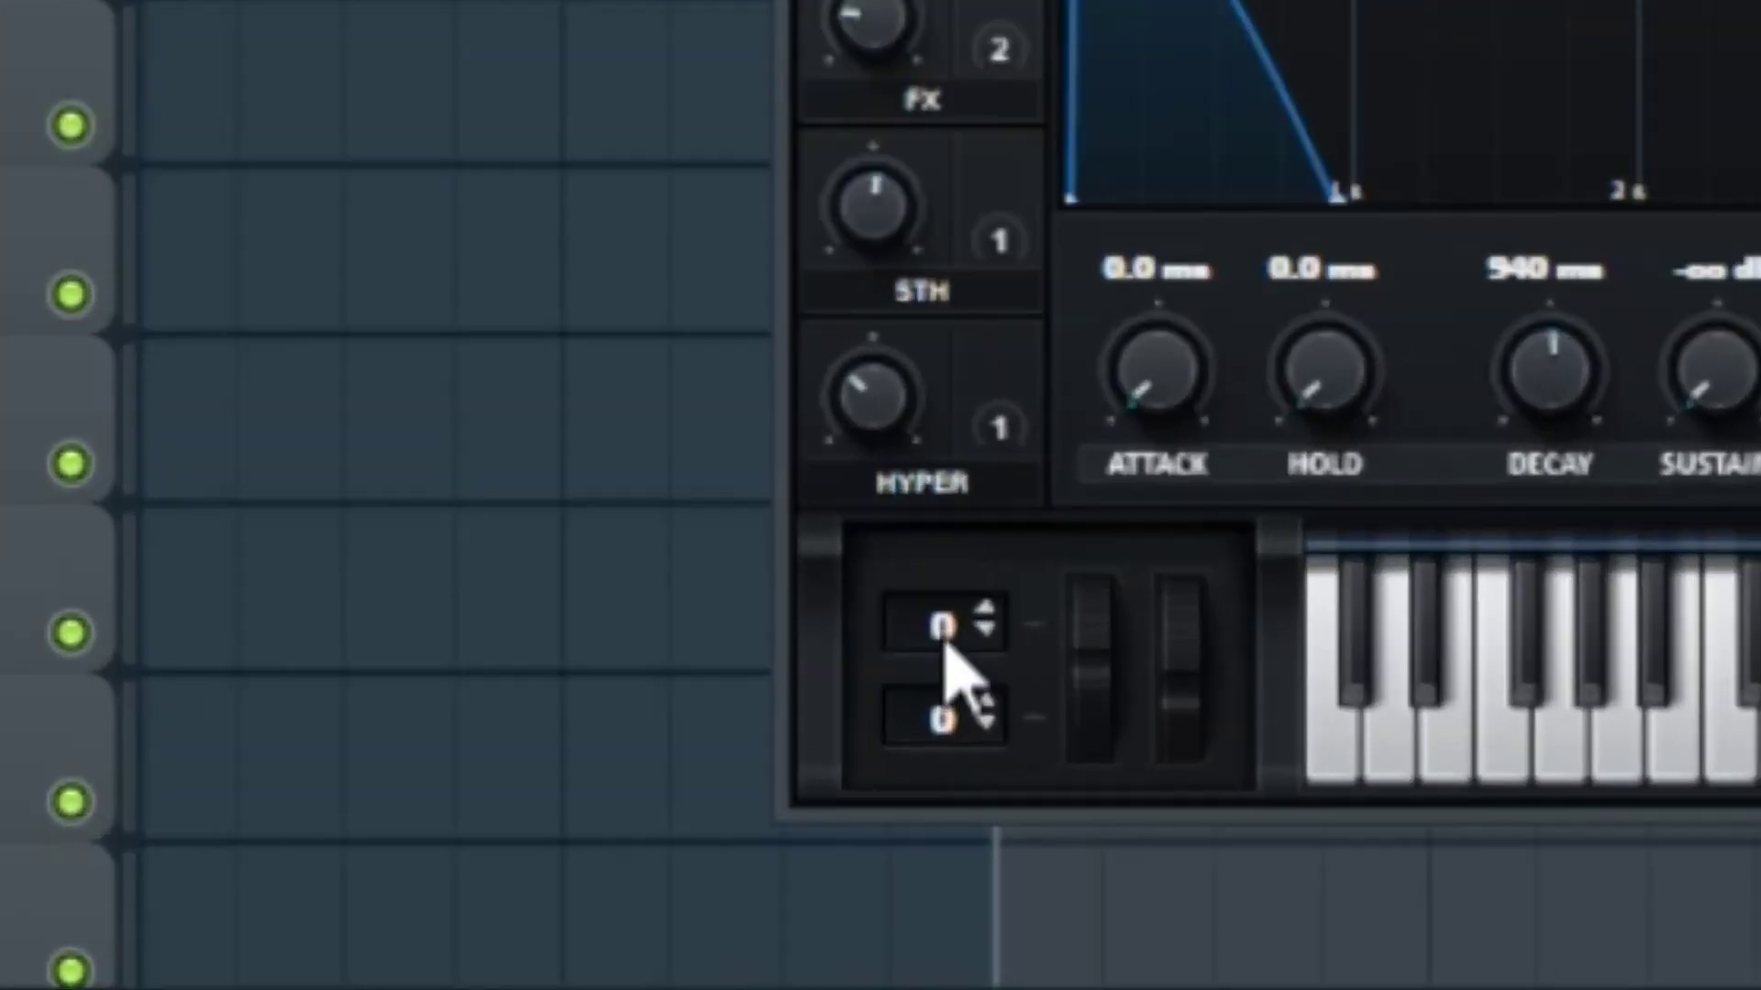
- Set Serum's pitch bend range to 12 upward and -12 downward
left_click_drag(588, 881, 590, 858)
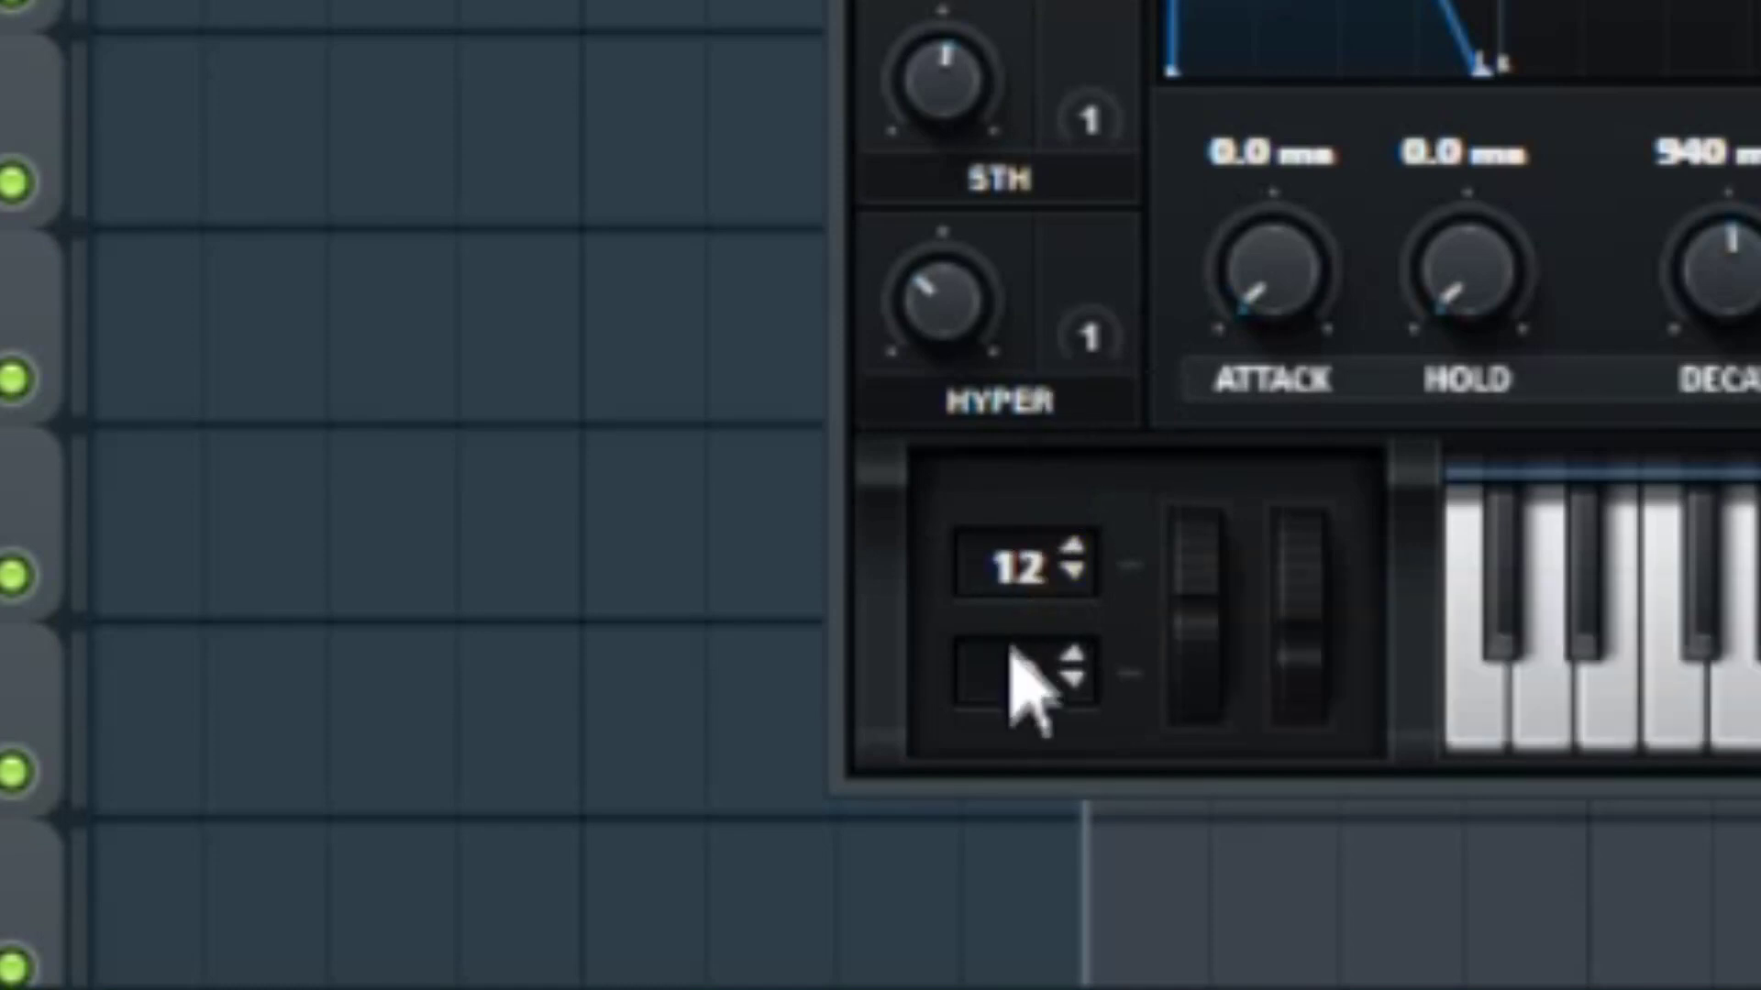
left_click_drag(1011, 686, 1022, 736)
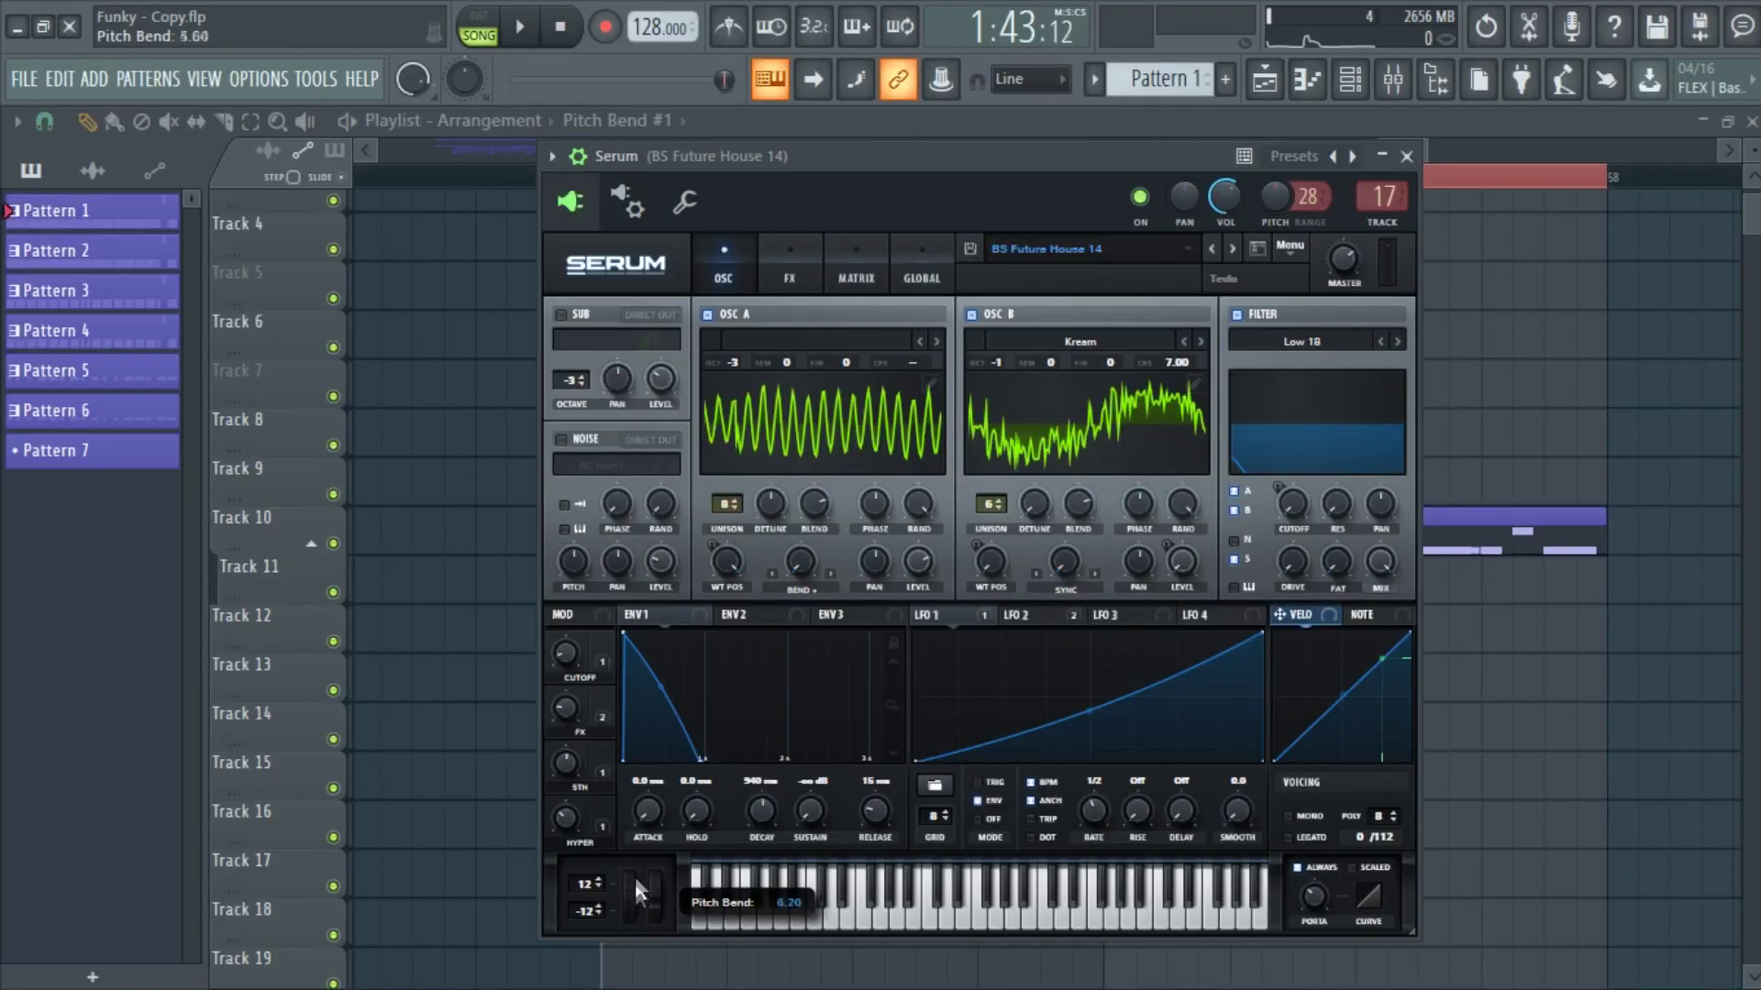
- Move Serum's pitch bend wheel, create an automation clip for that last tweaked parameter, and play the loop with Pattern 1
left_click_drag(635, 879, 636, 915)
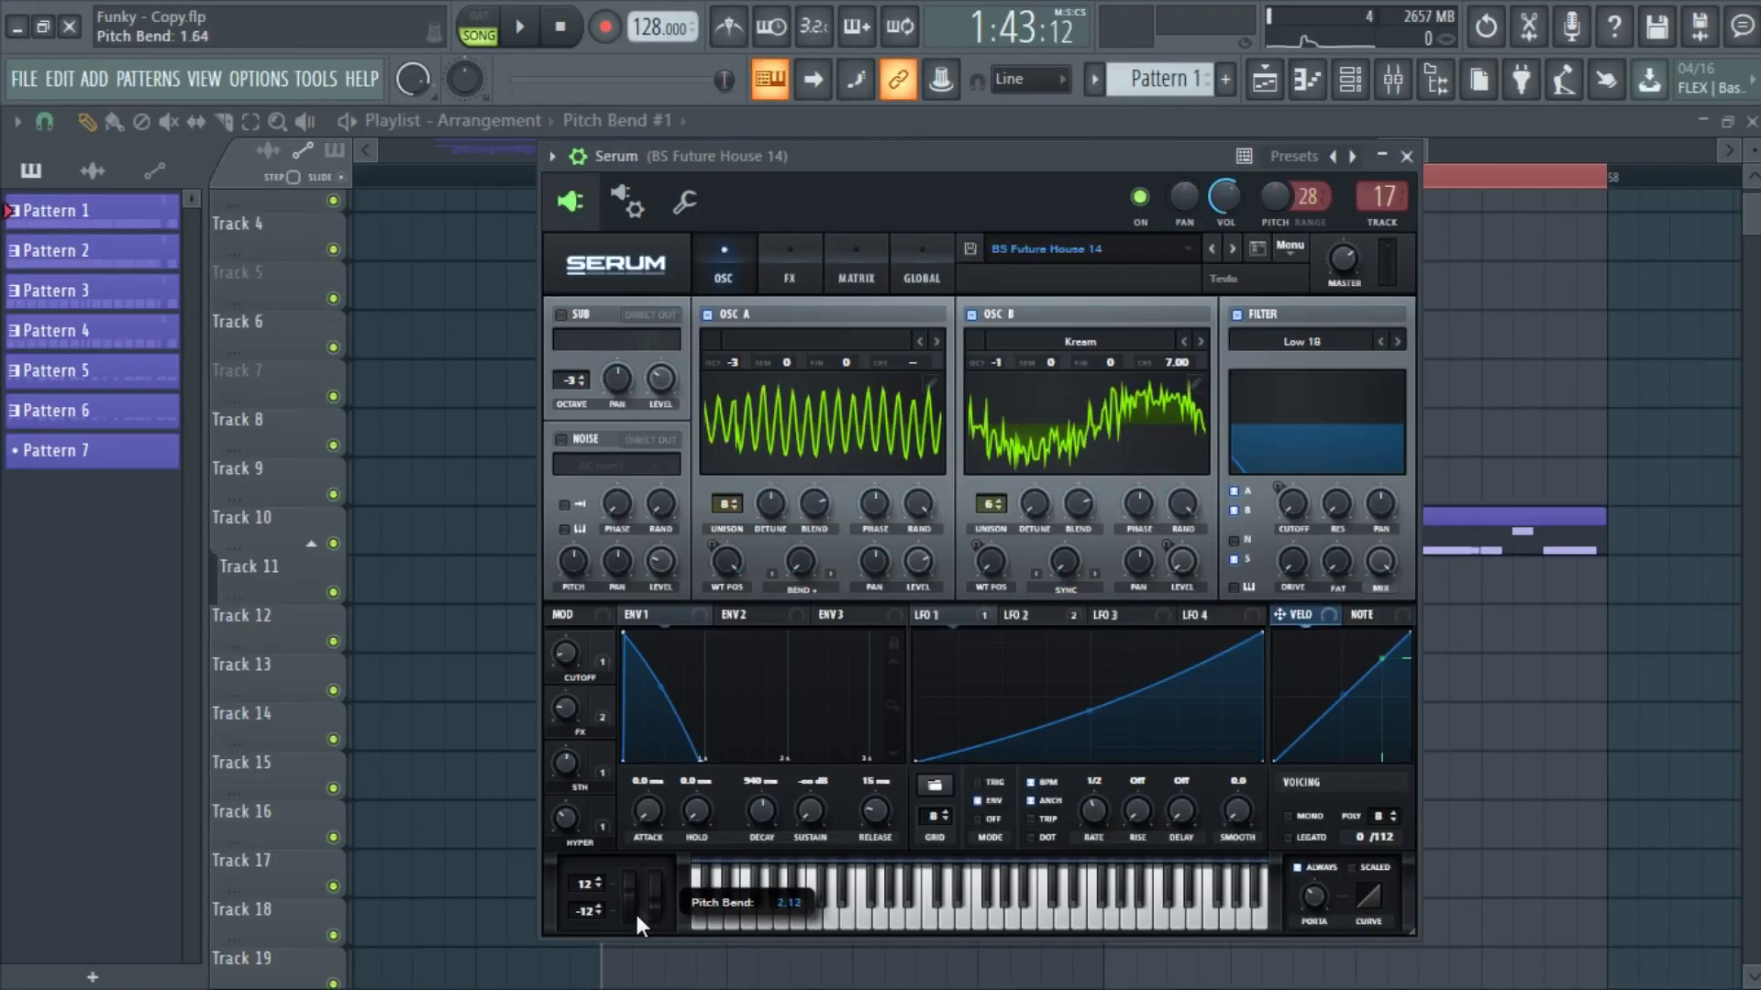
left_click(310, 81)
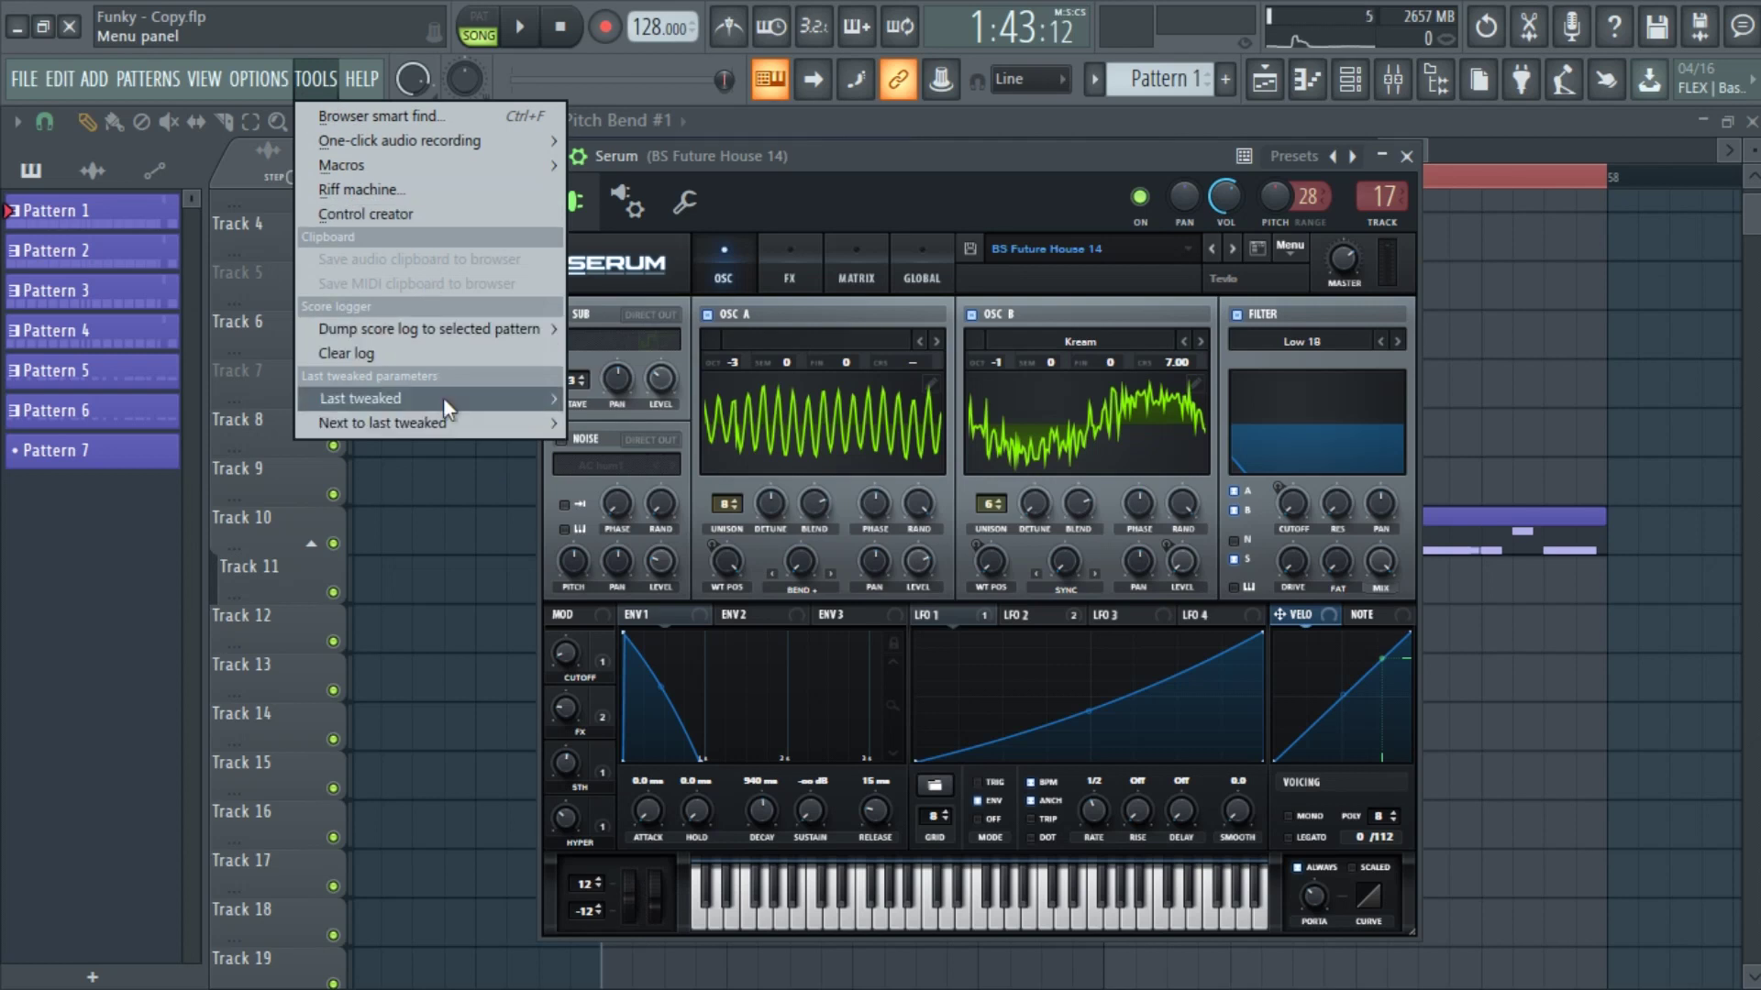
mouse_move(443, 398)
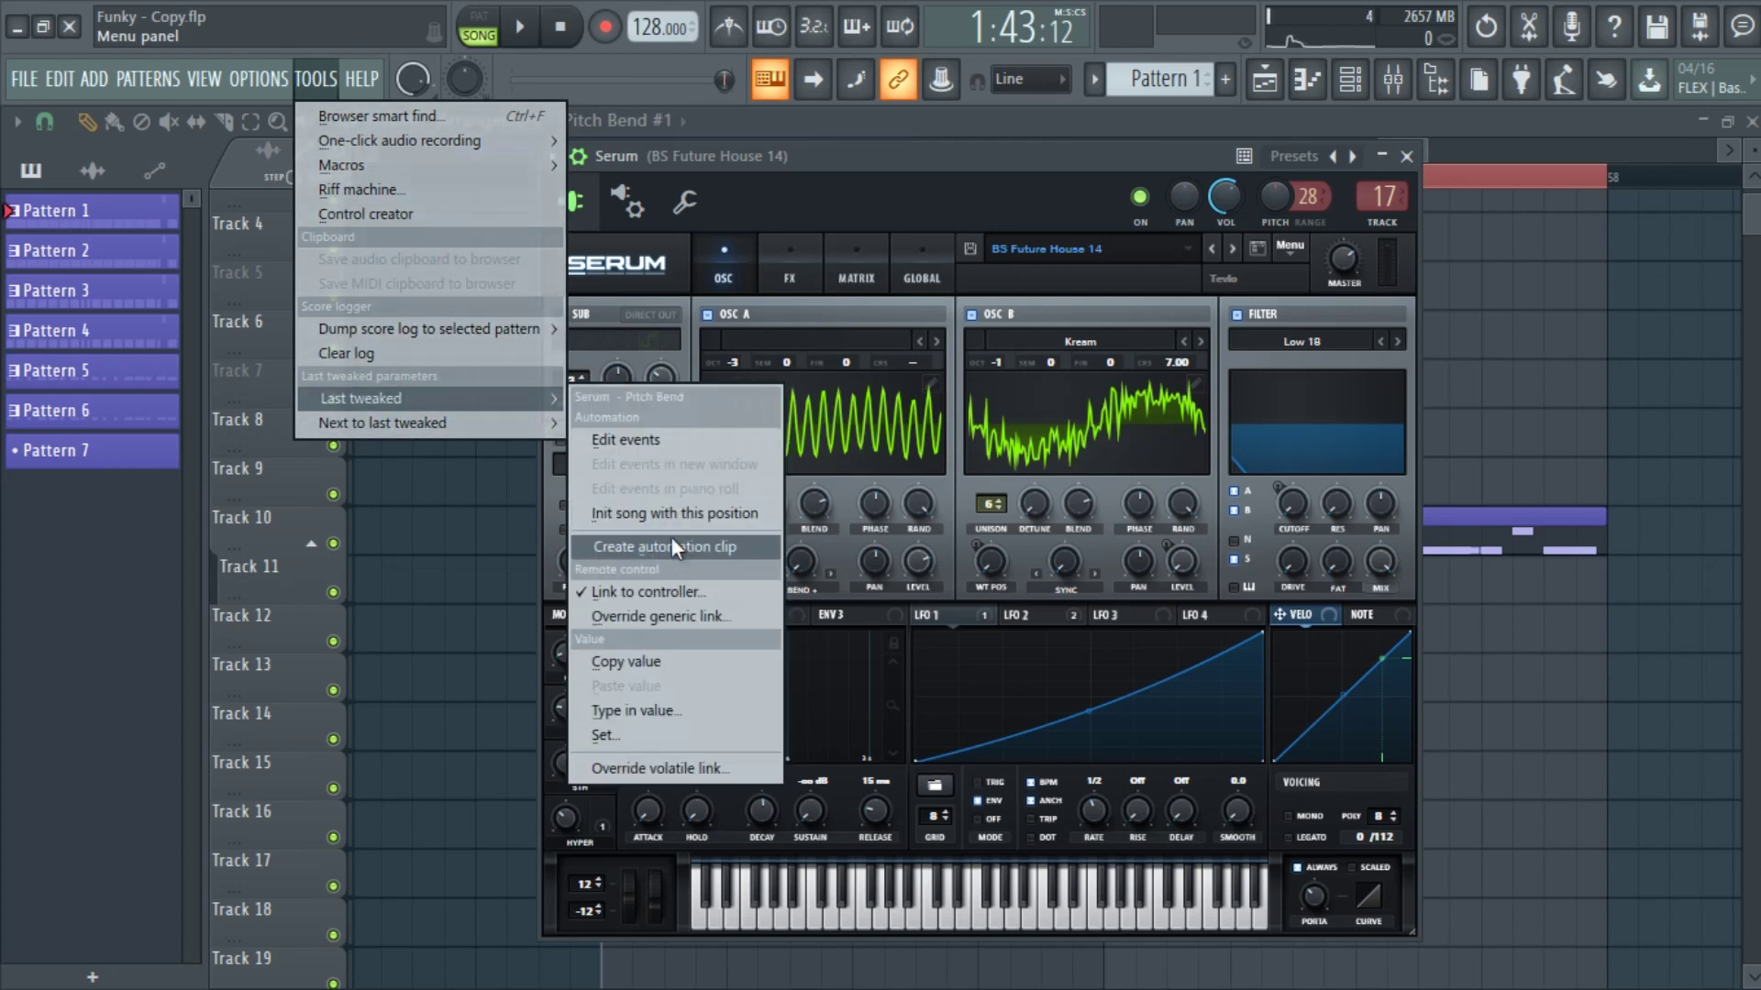
left_click(761, 545)
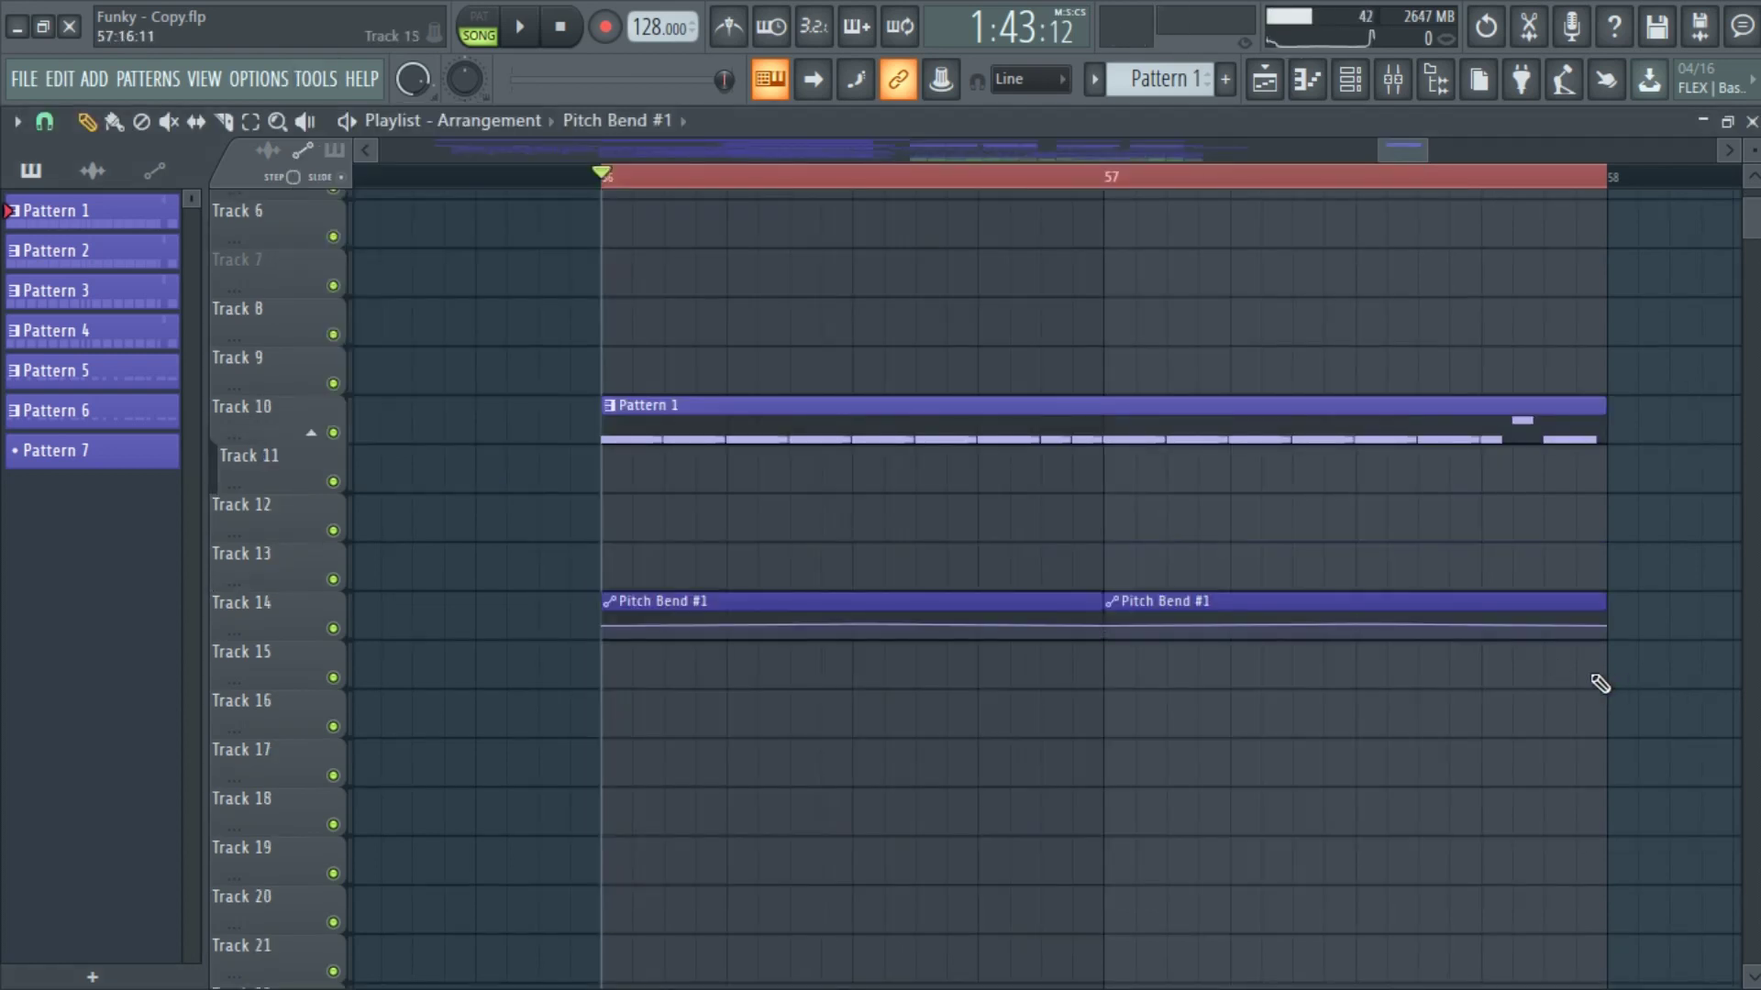
key("space")
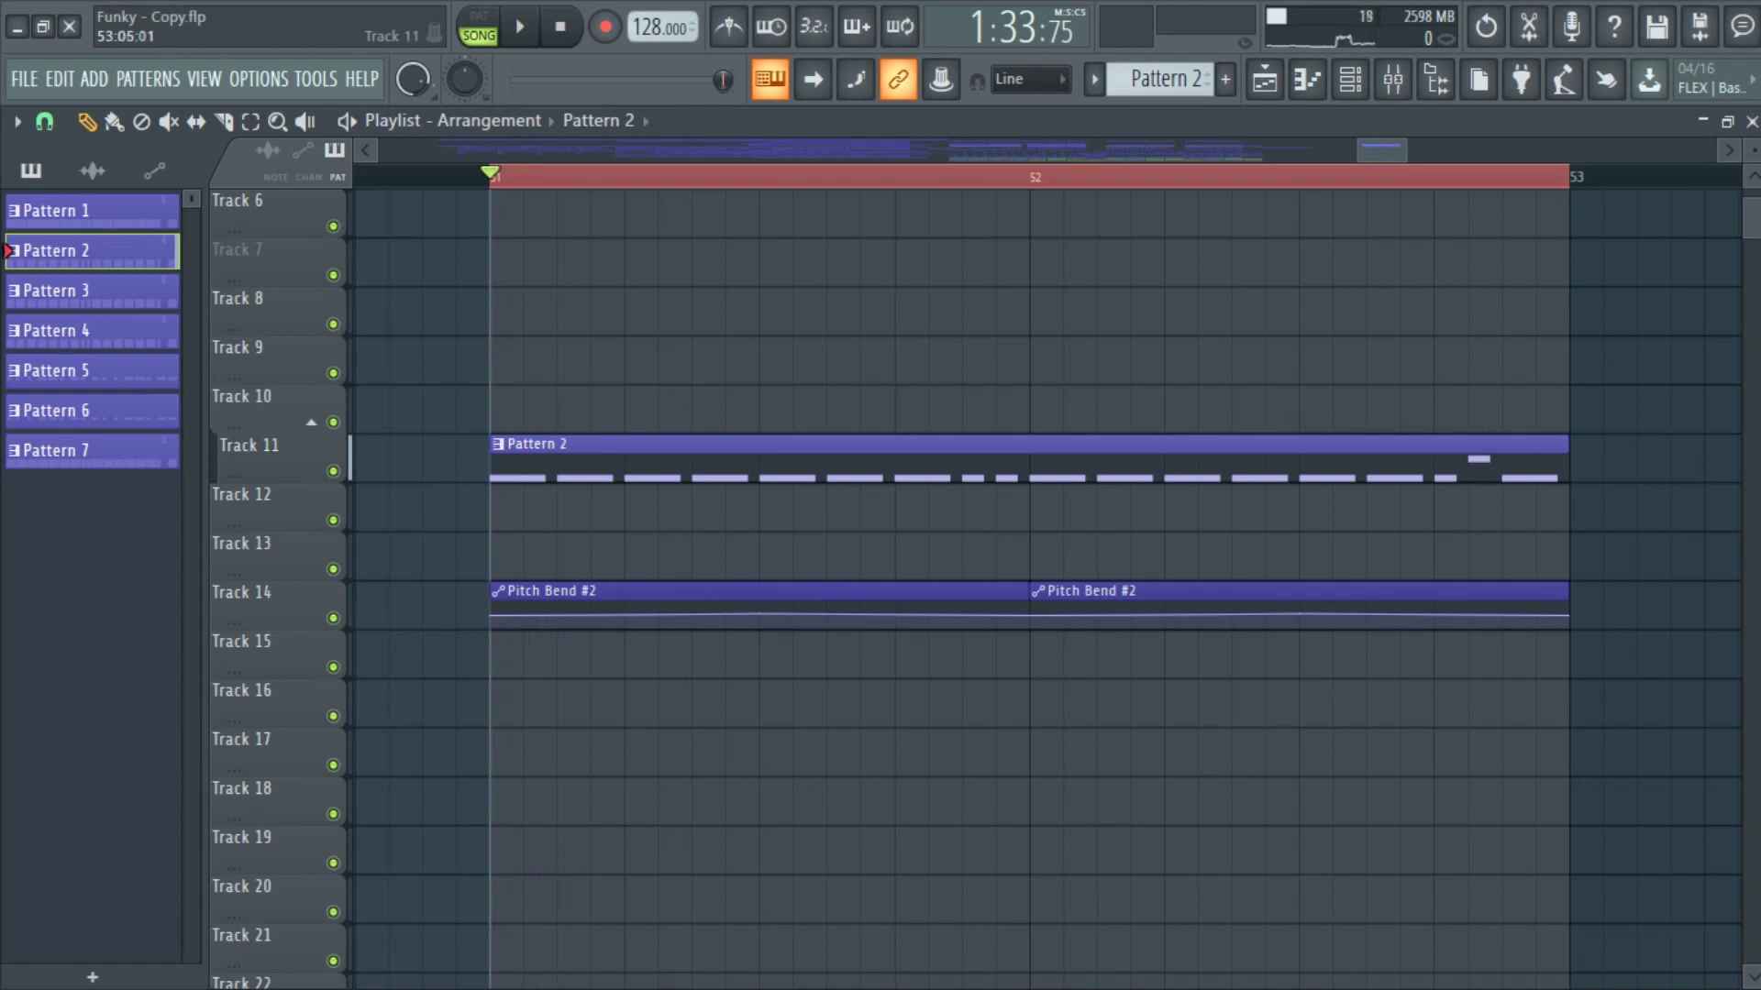
- Play Pattern 2 and inspect its mixer channel's Fruity parametric EQ 2, Faturator, The Glue, OTT and Kickstart settings
key("space")
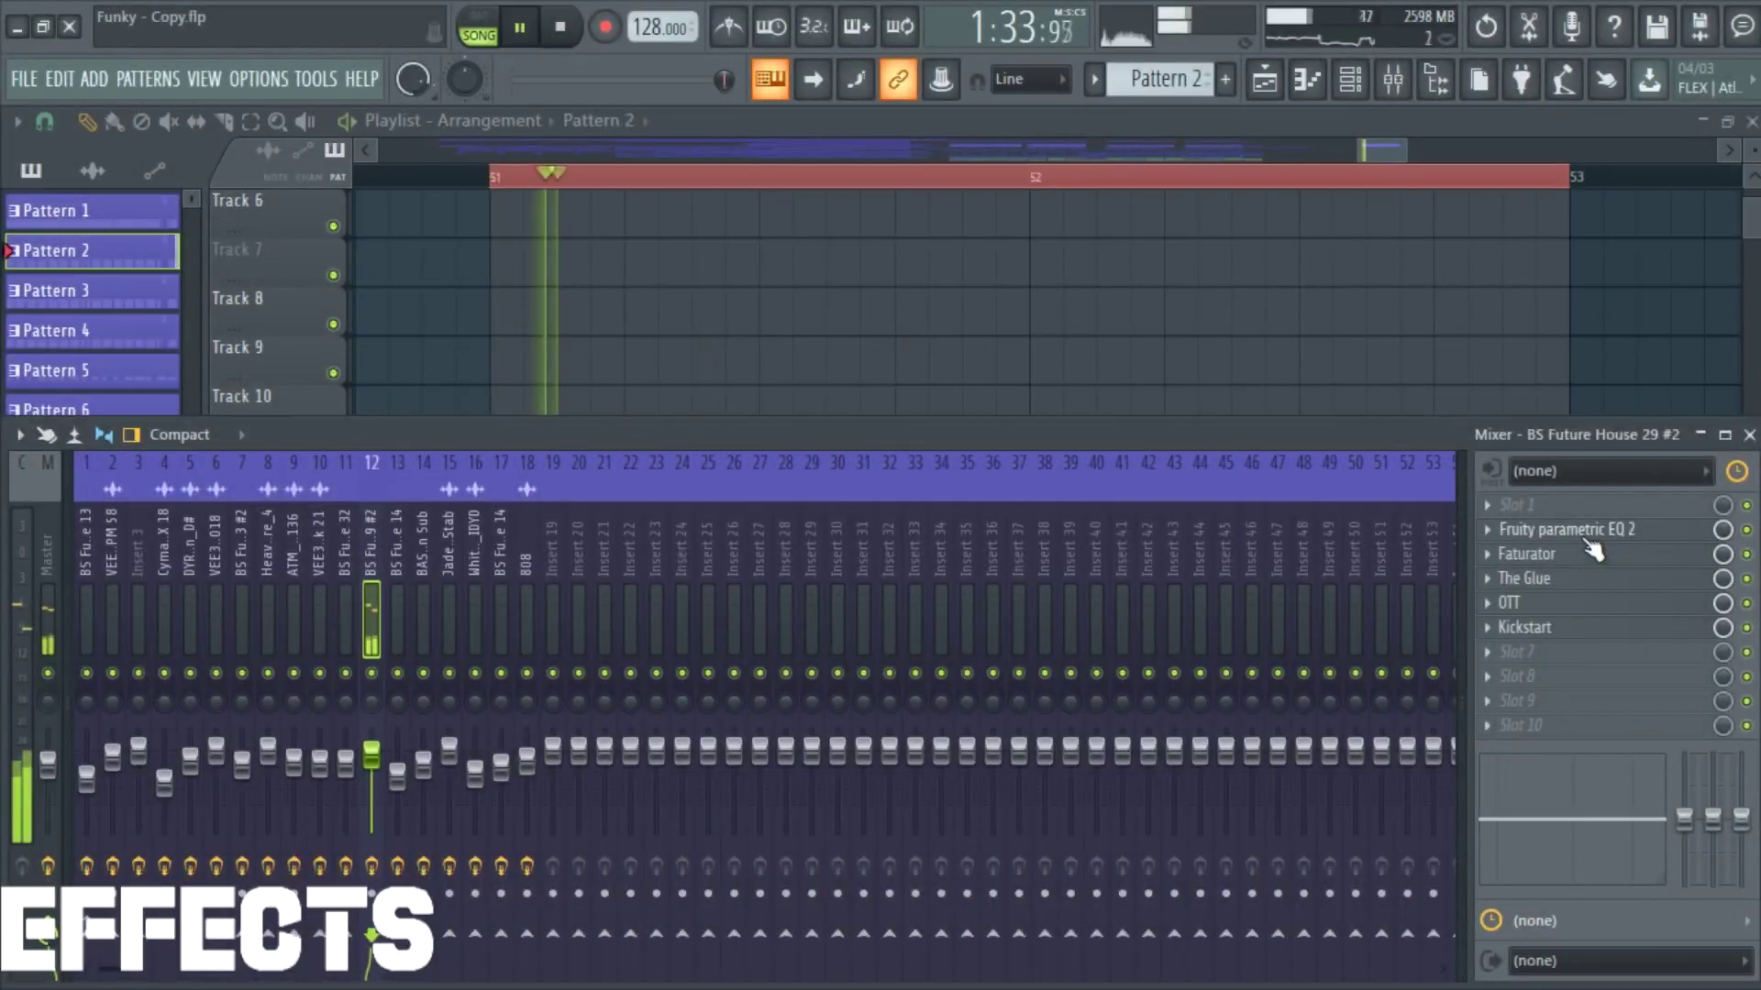
left_click(1590, 541)
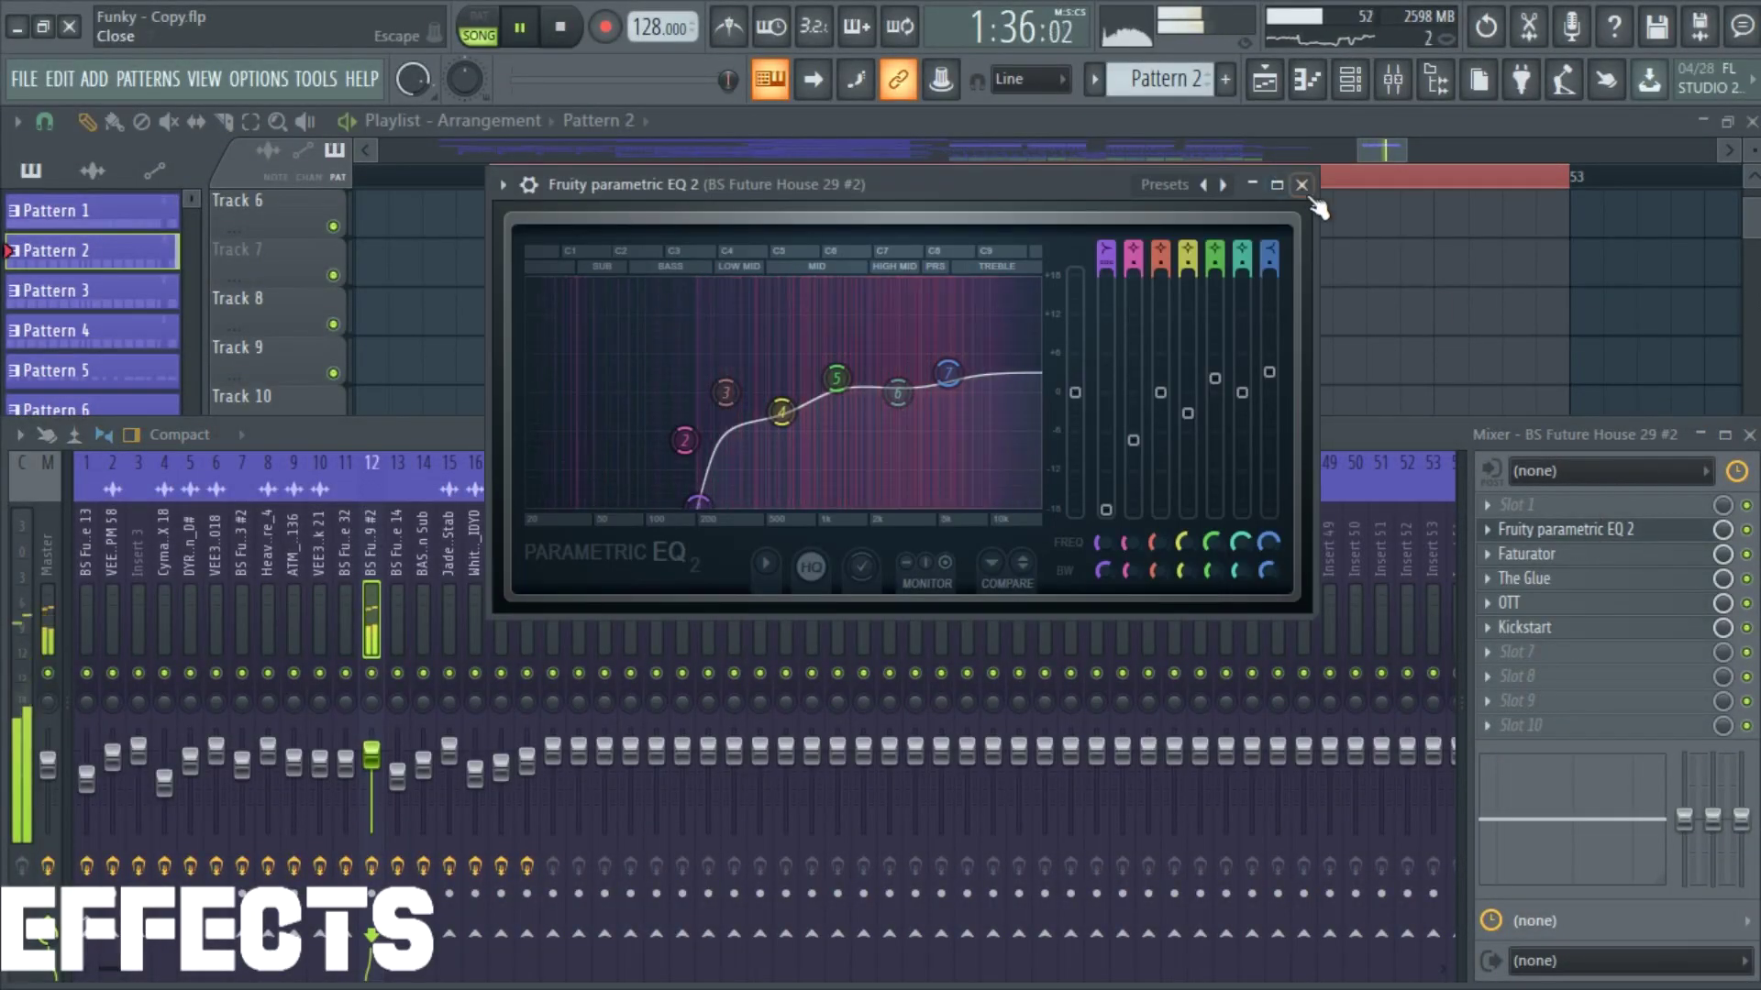
left_click(1303, 185)
left_click(1574, 557)
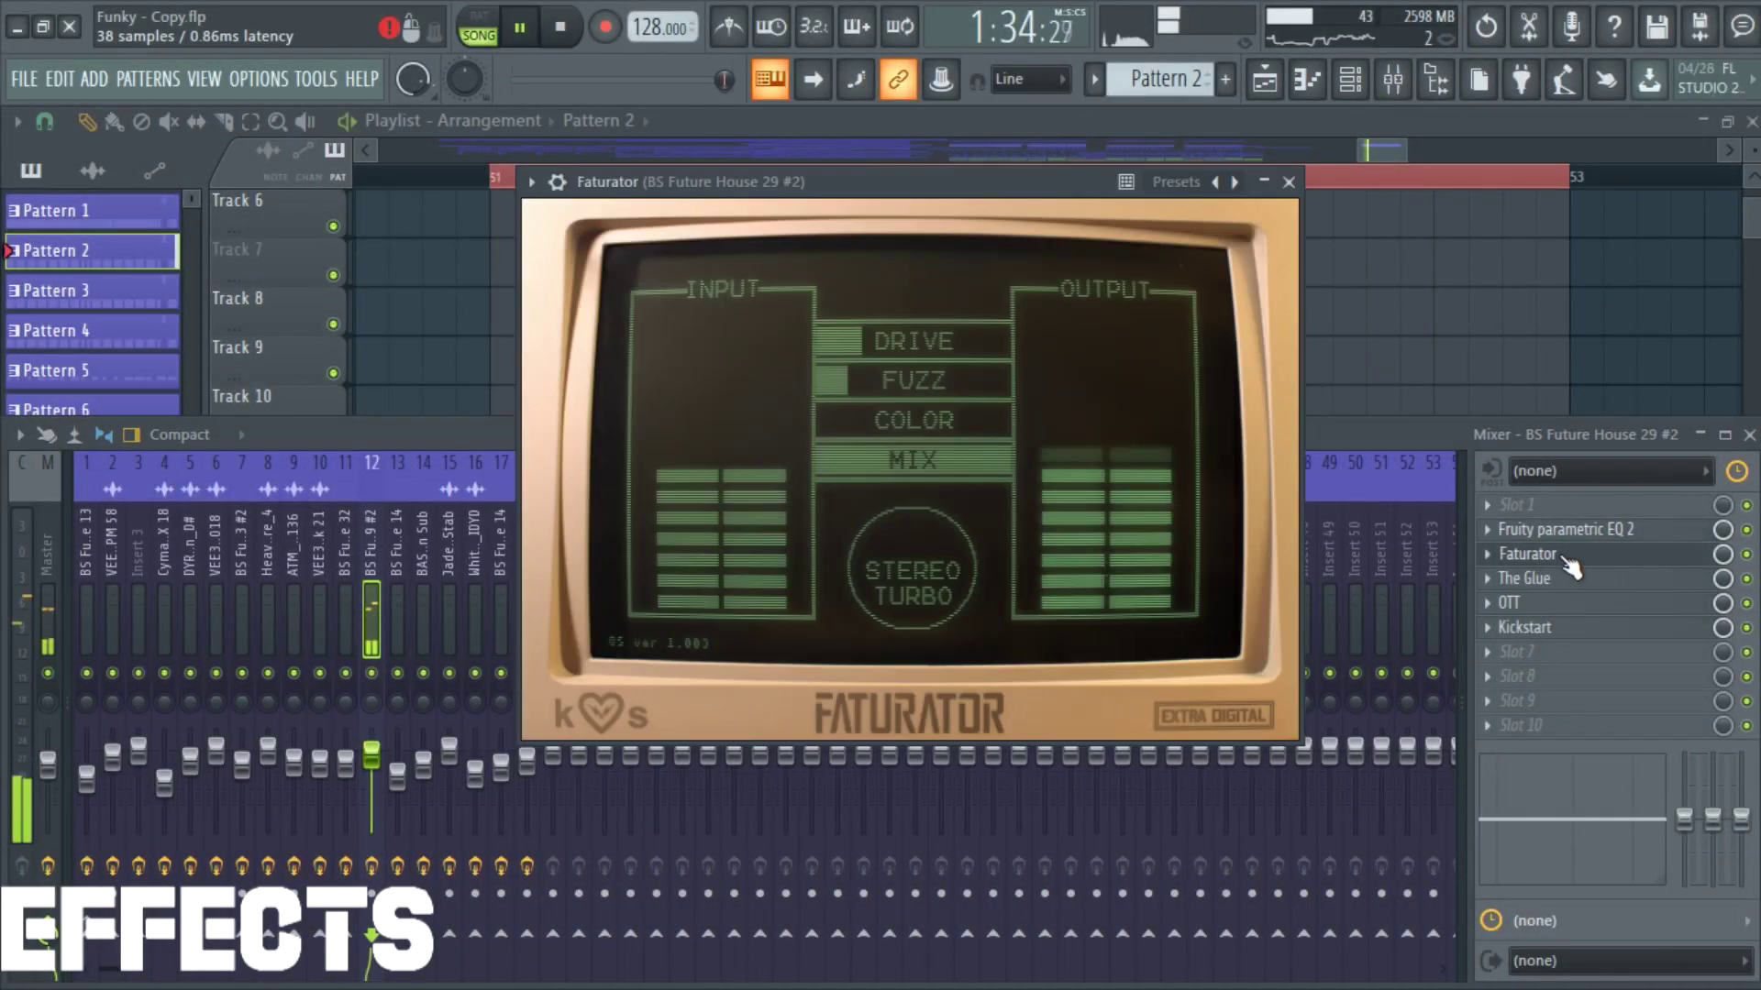
left_click(1288, 183)
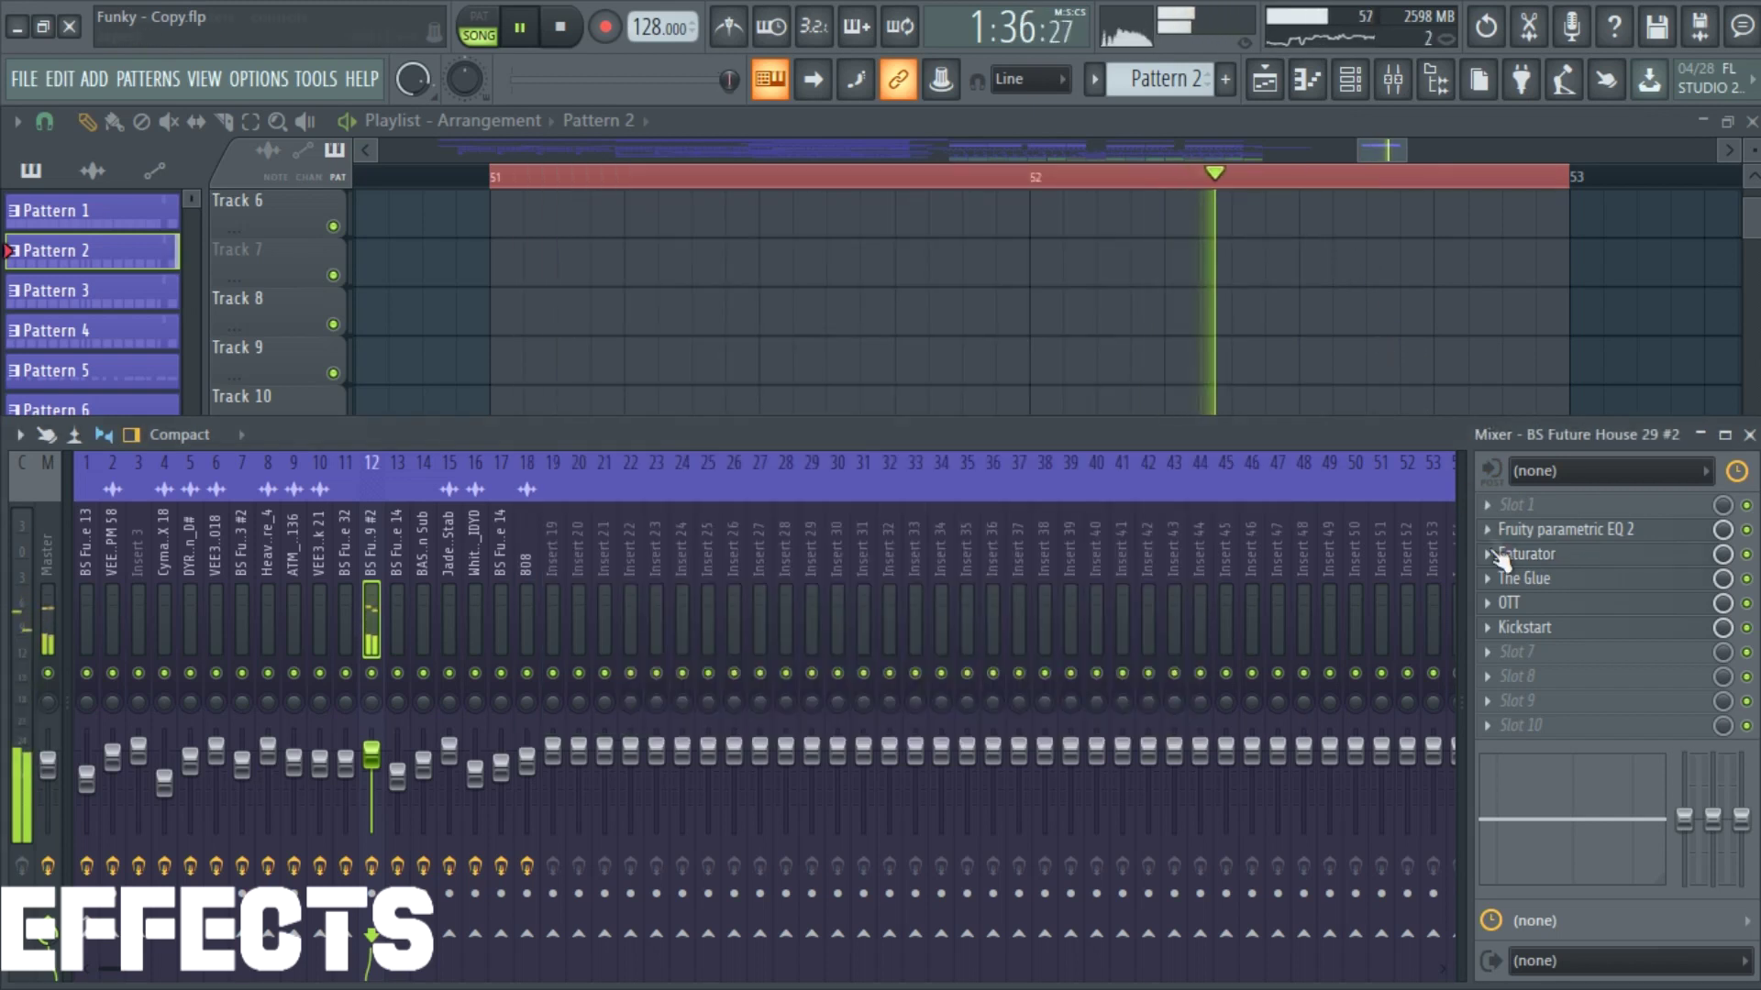
left_click(1527, 580)
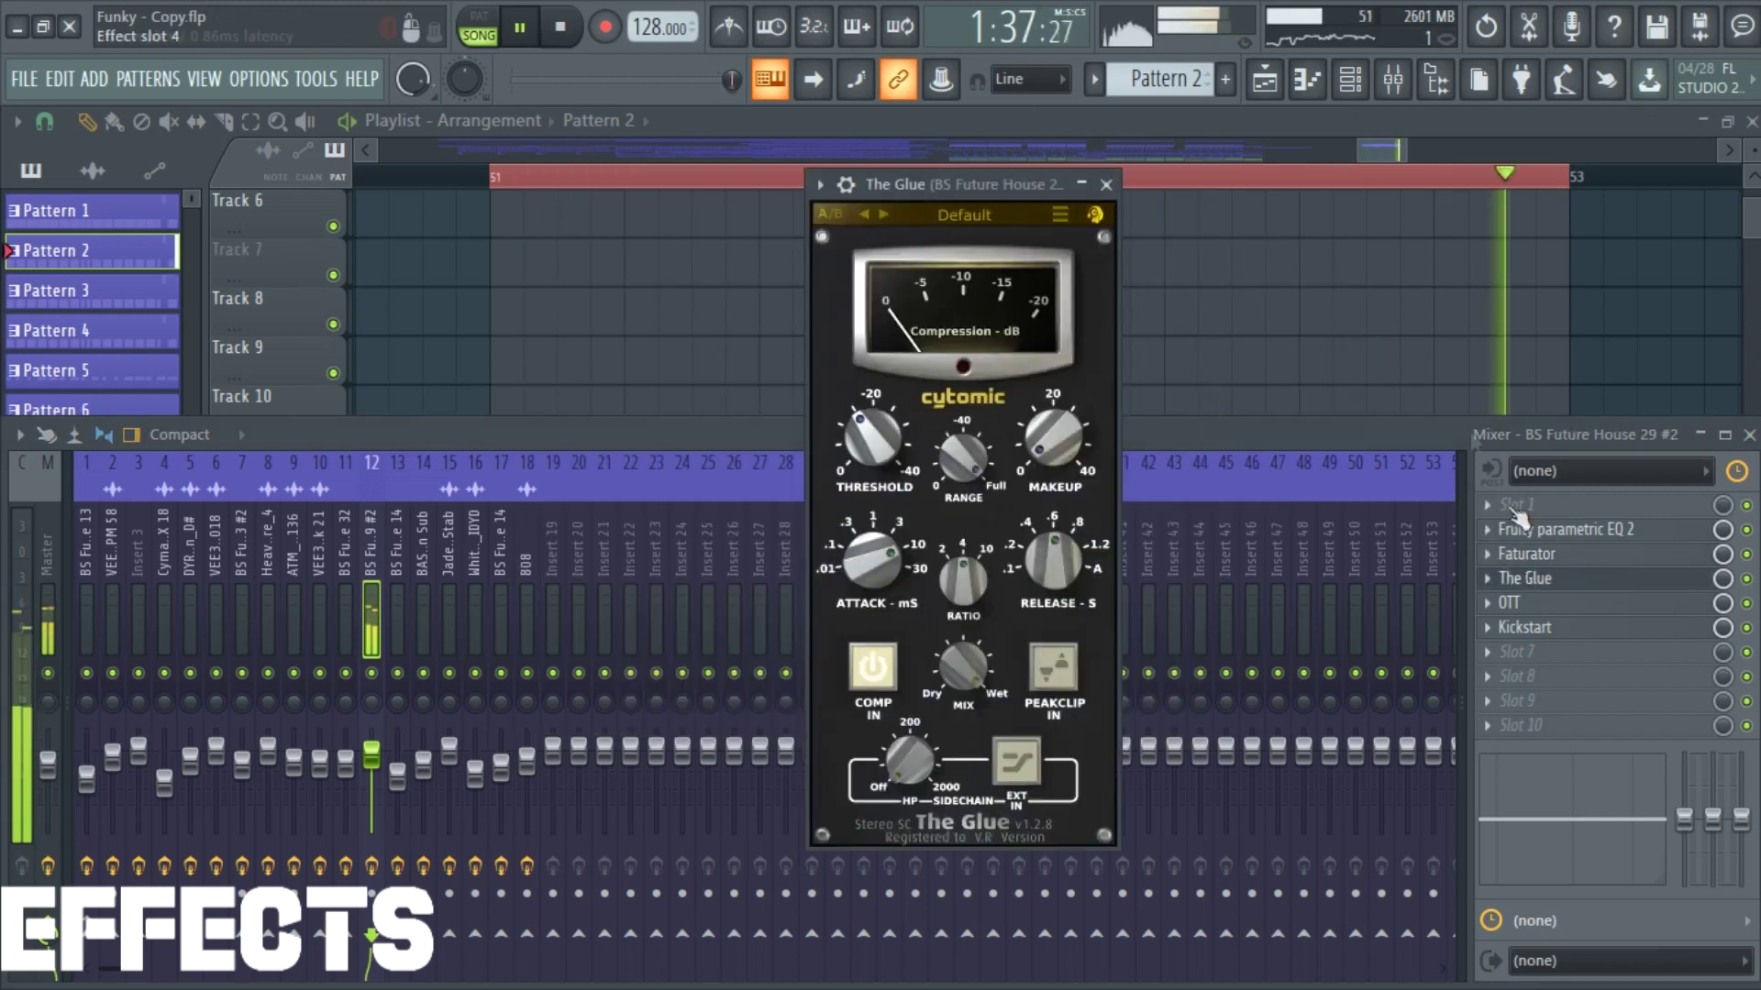
left_click(1106, 184)
left_click(1550, 606)
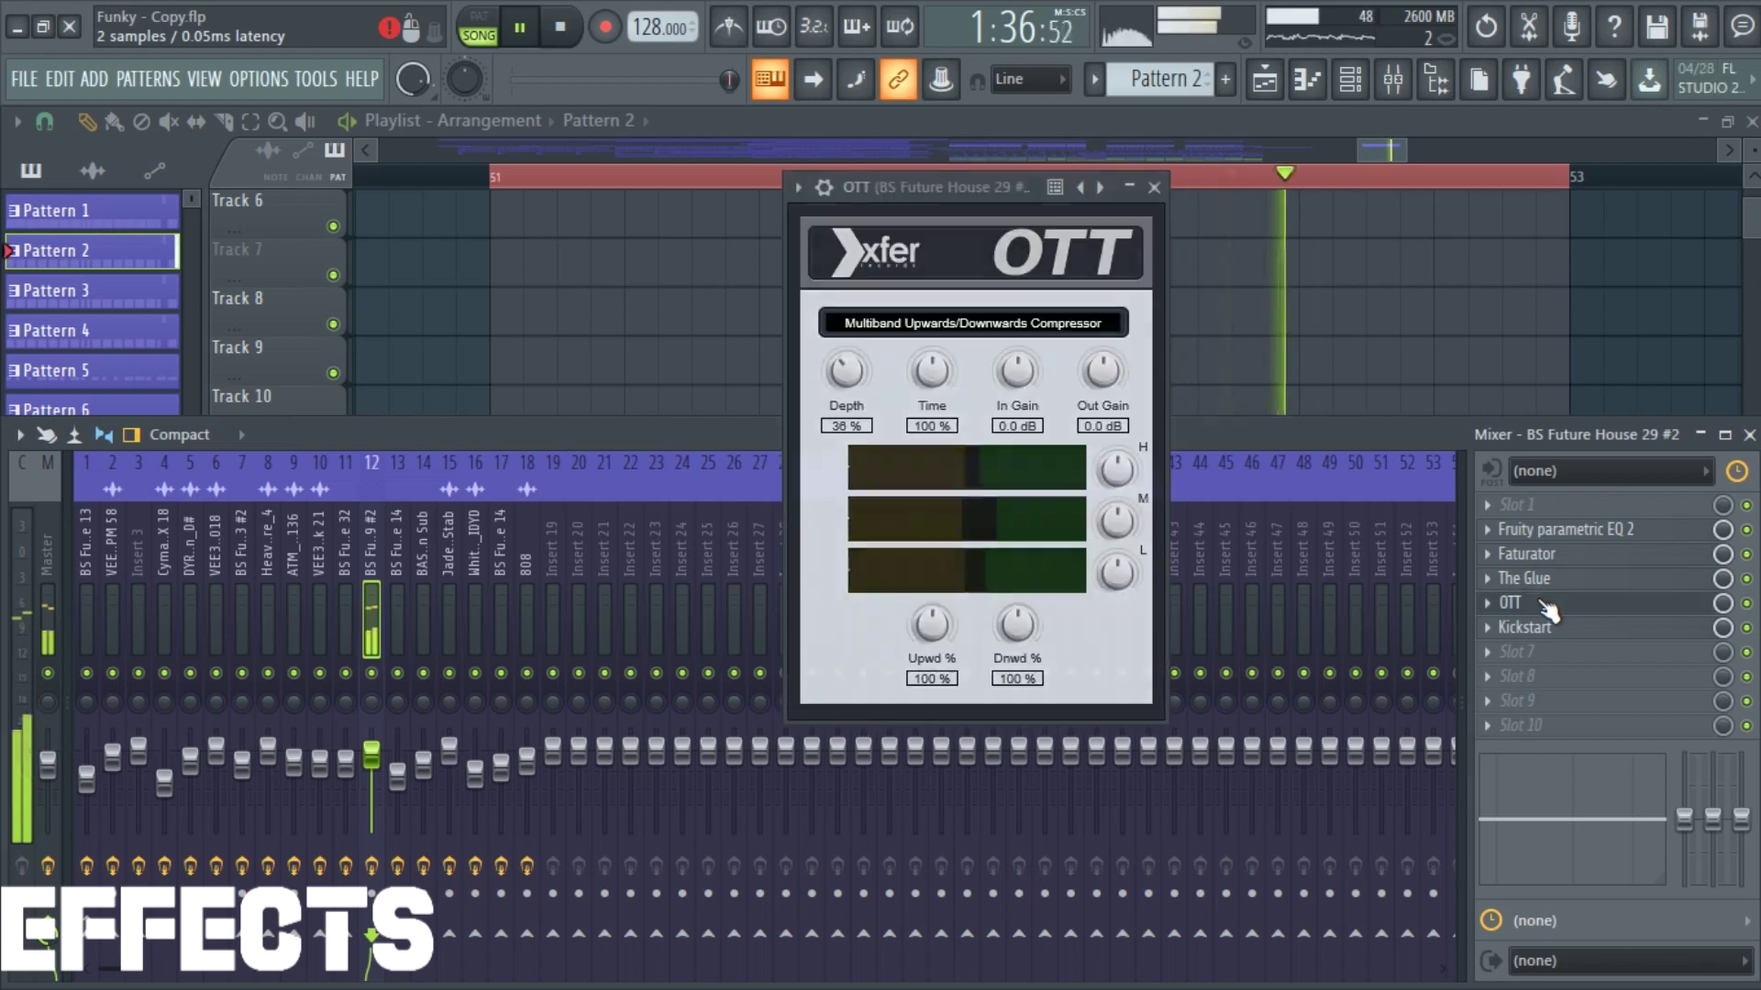
left_click(1155, 188)
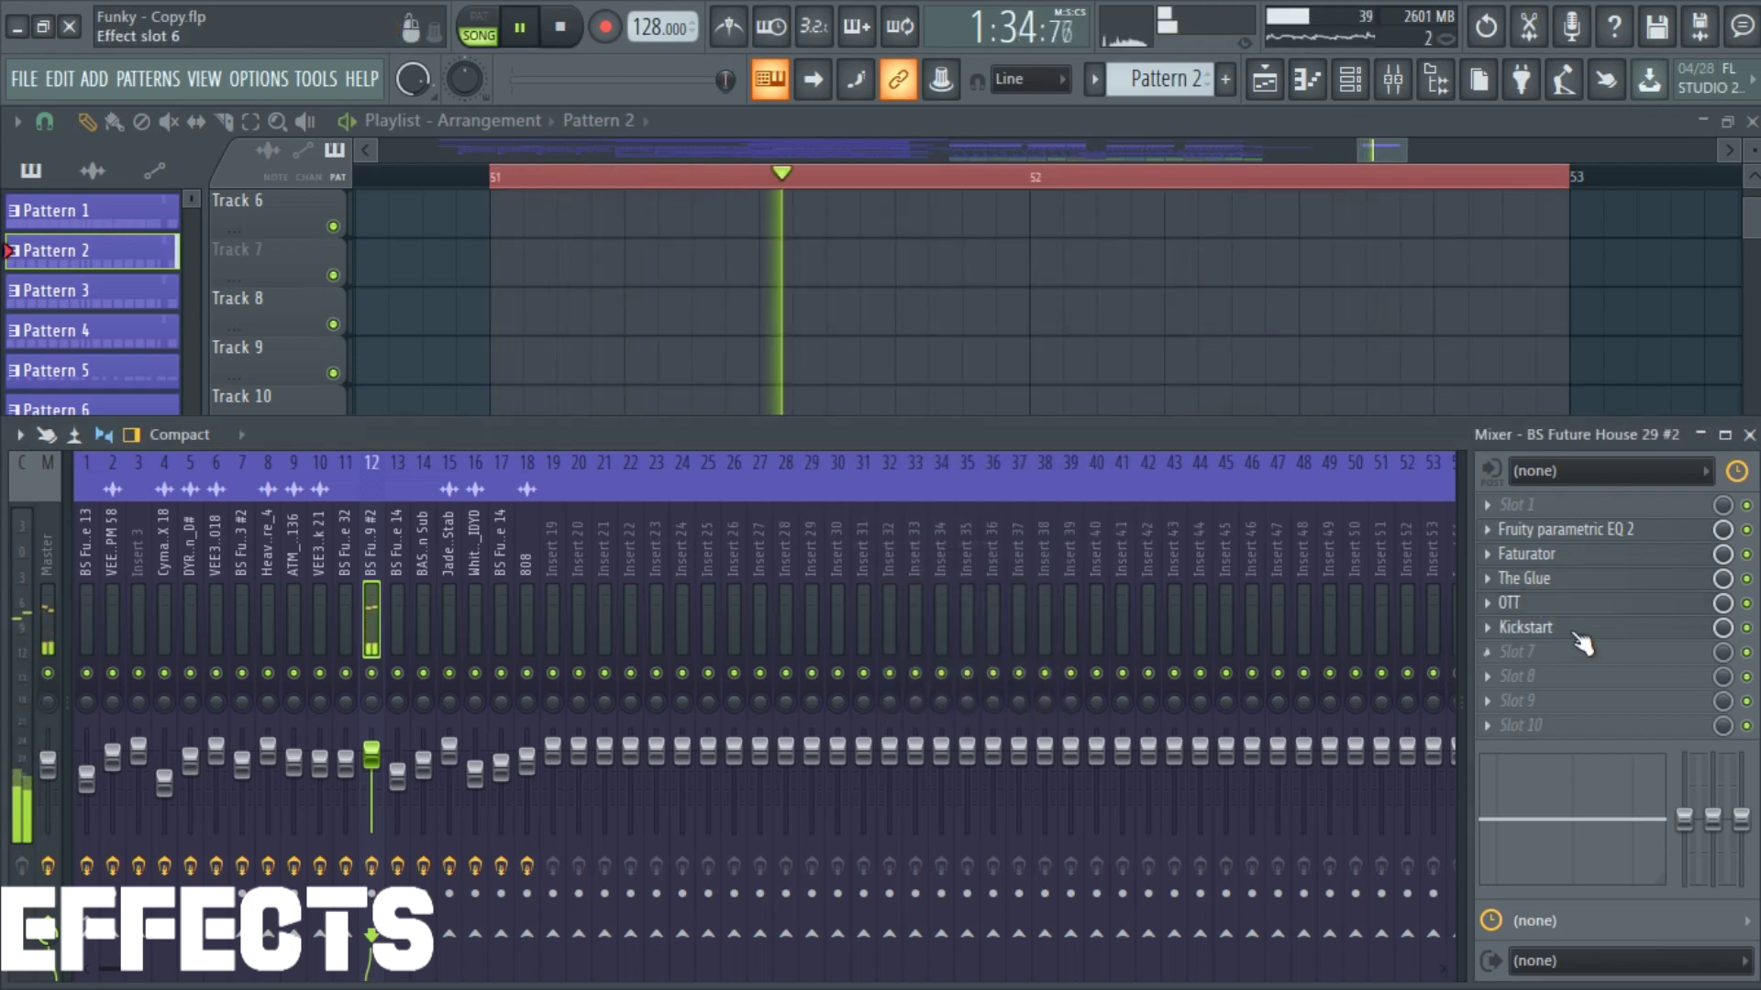
left_click(1576, 631)
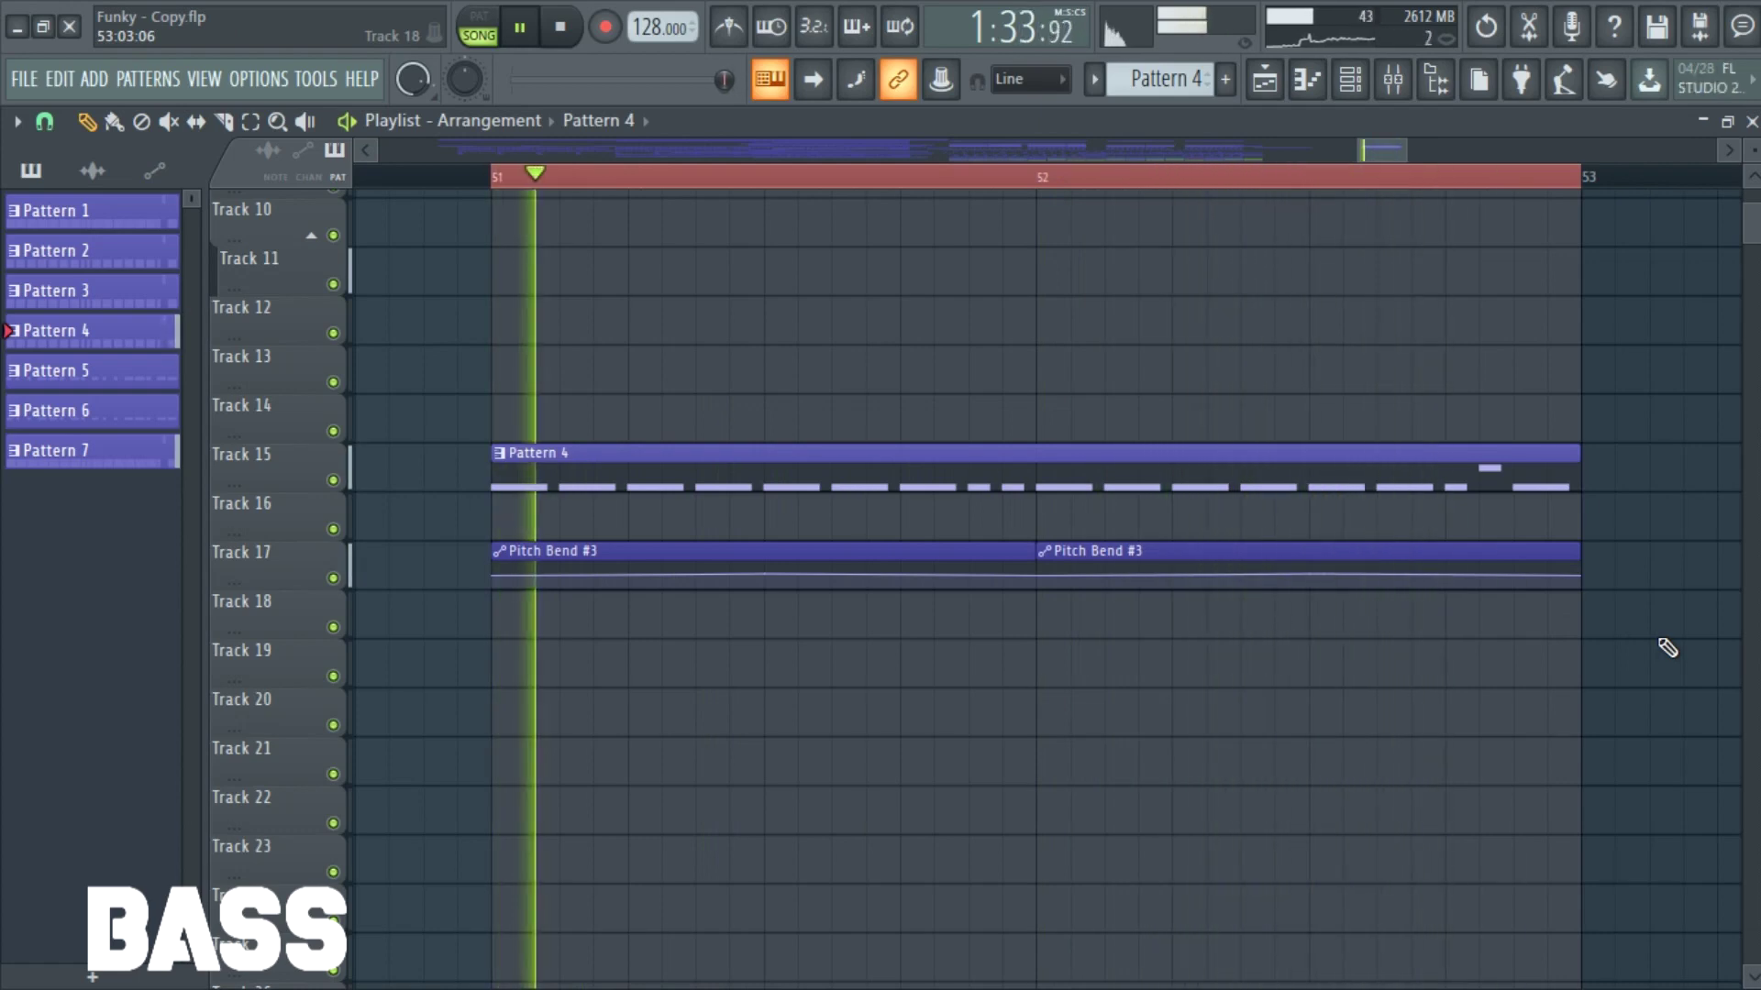
- Open the bass Pattern 4 clip in the piano roll and look through its notes
double_click(1285, 465)
scroll(404, 146, "down", 3)
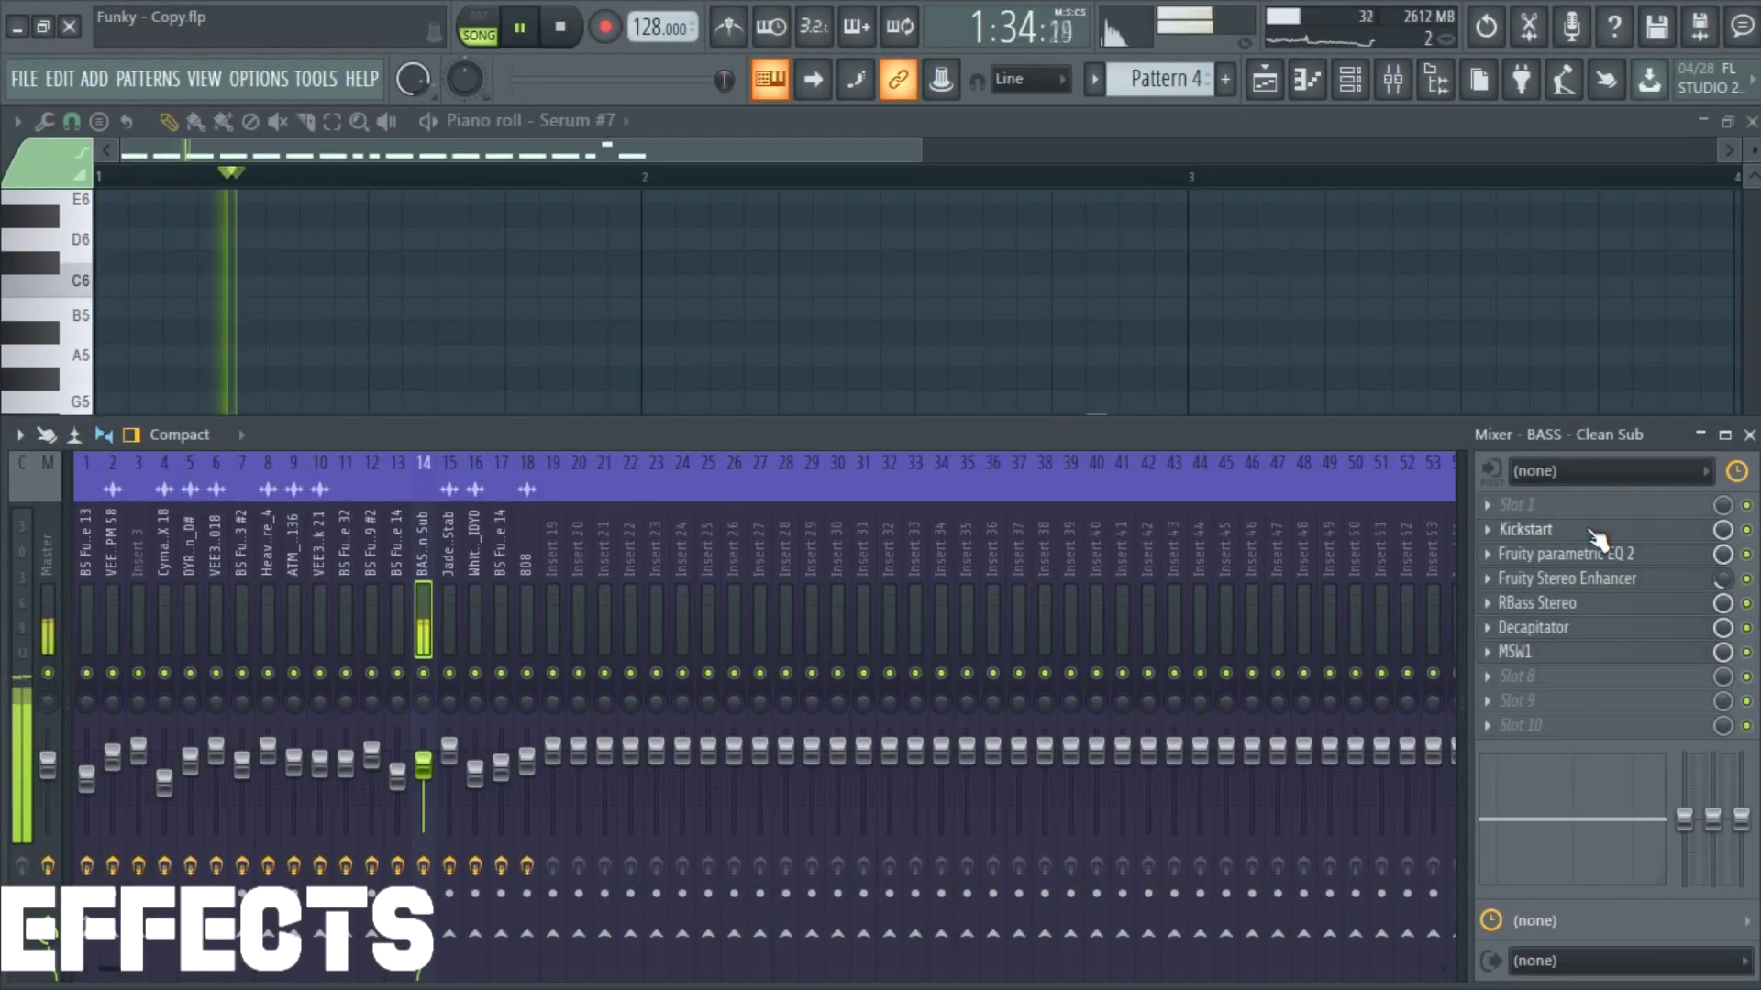
- Inspect the BASS - Clean Sub channel's Kickstart, Fruity parametric EQ 2, Fruity Stereo Enhancer, RBass Stereo, Decapitator and MSW1 settings
left_click(1592, 532)
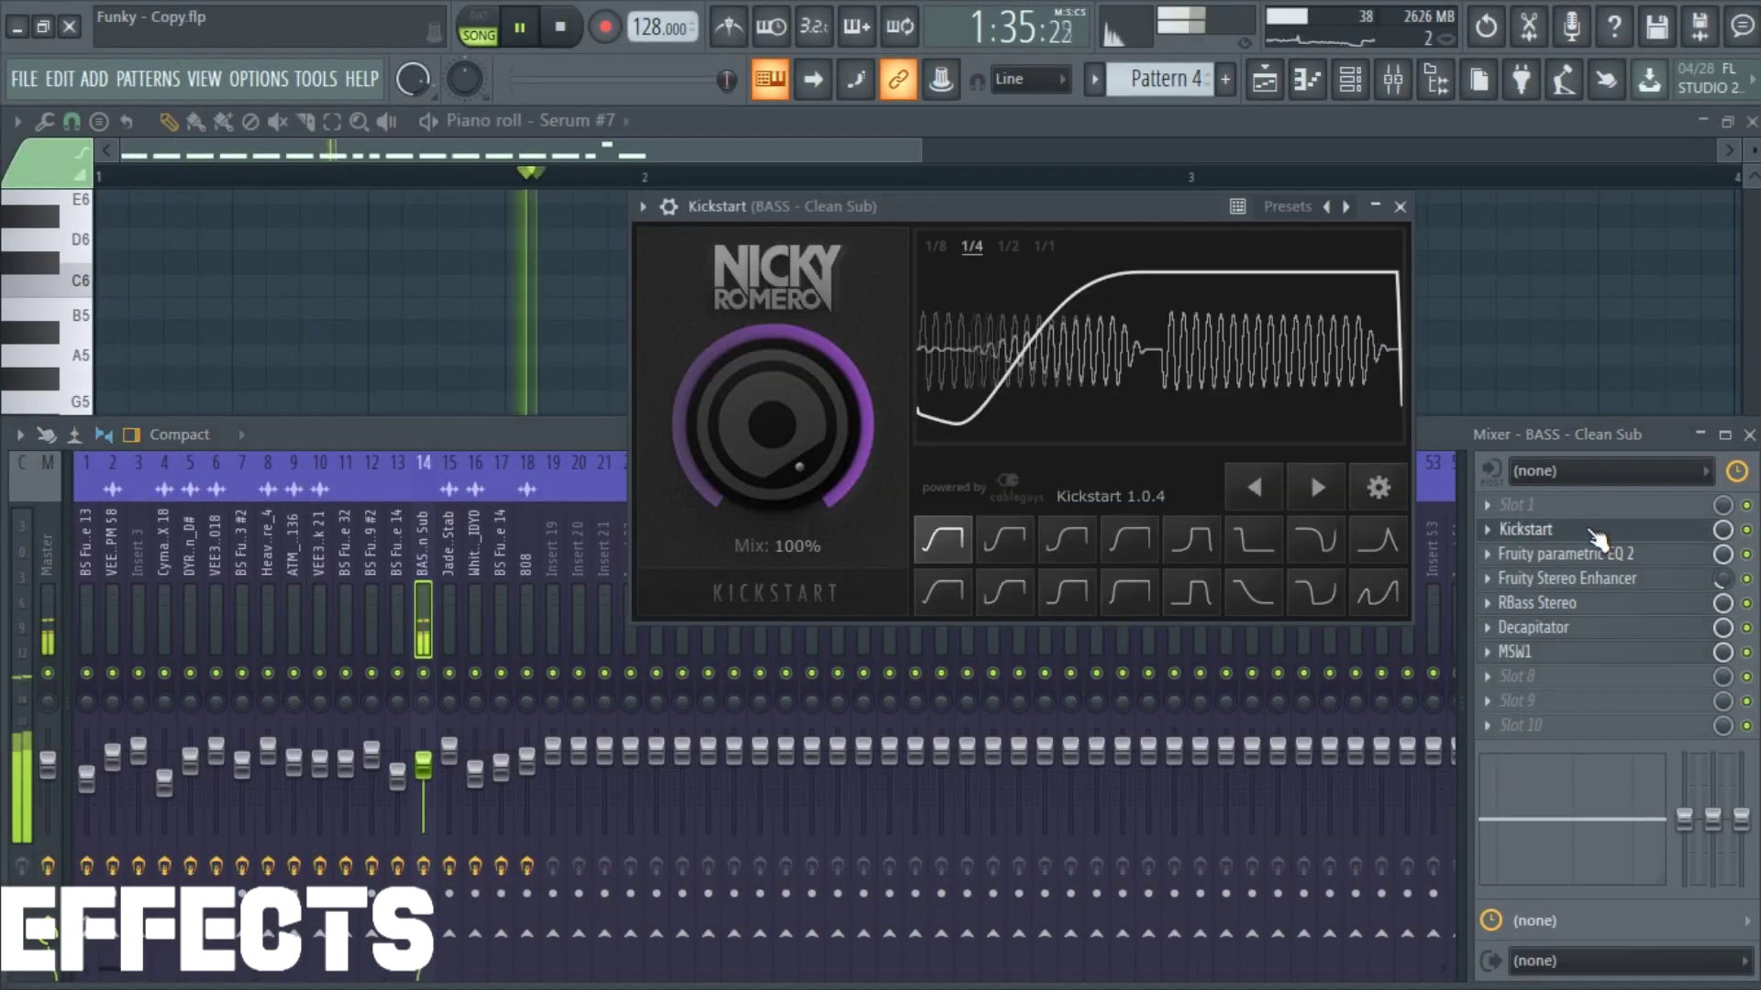
left_click(1400, 207)
left_click(1610, 554)
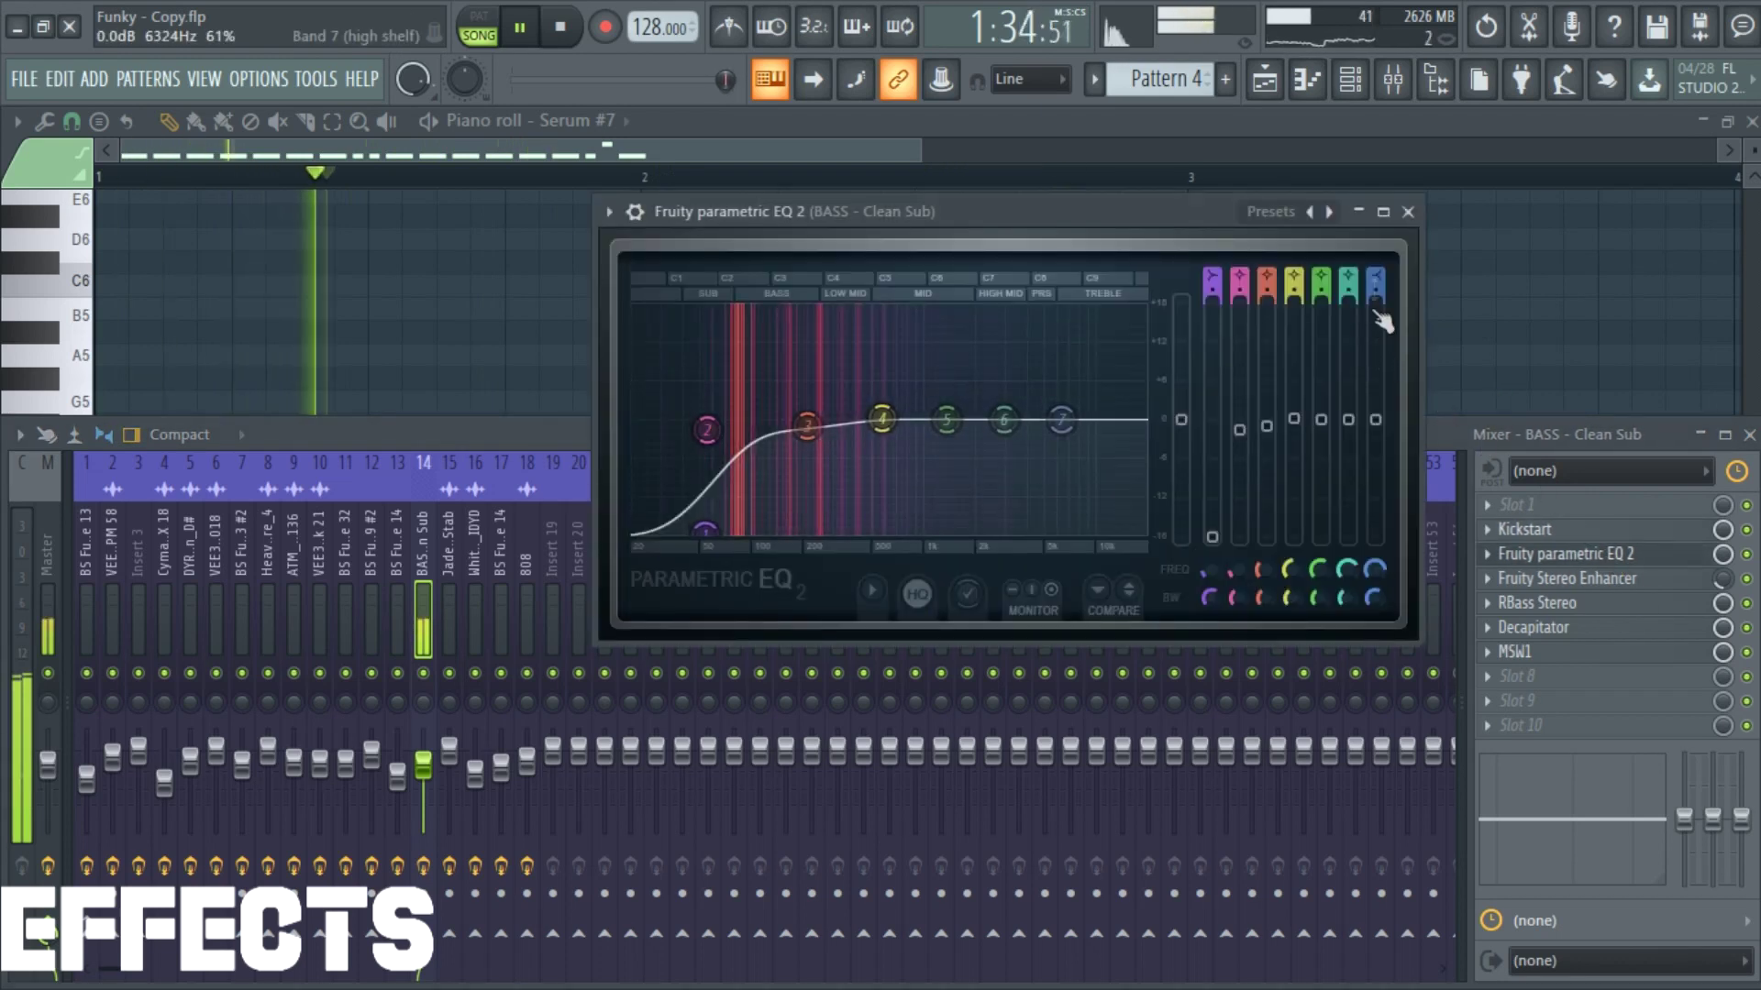
left_click(1408, 212)
left_click(1517, 579)
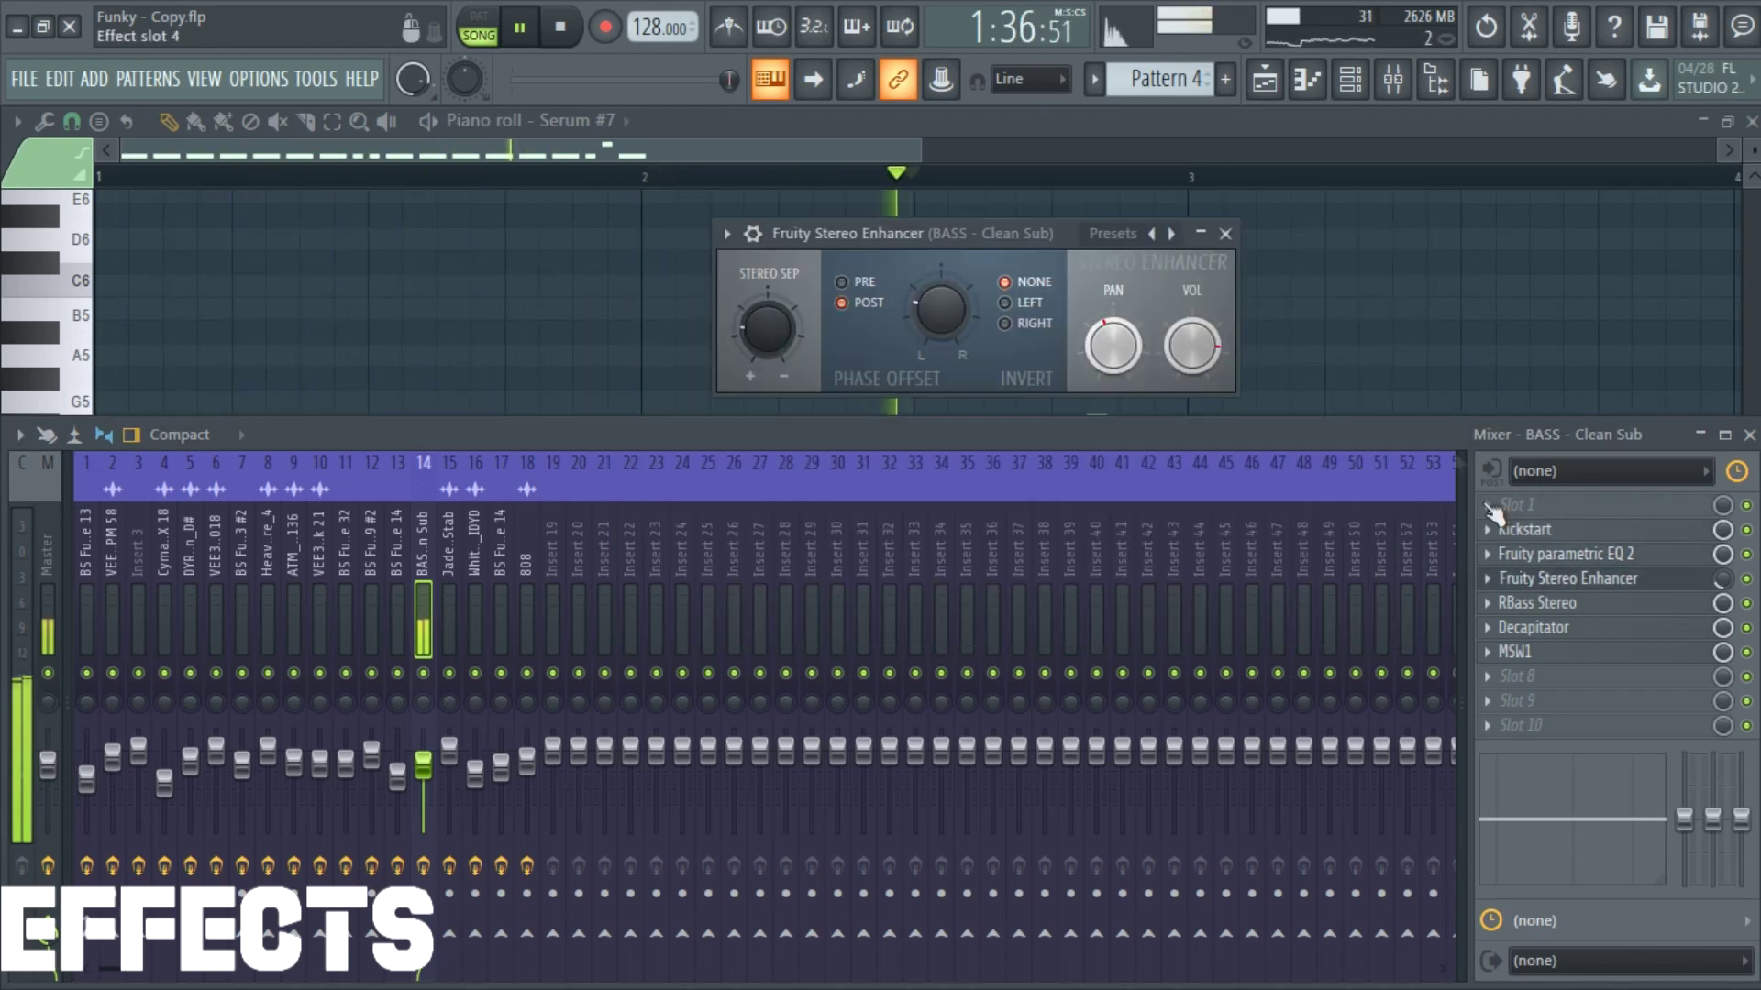
left_click(1226, 235)
left_click(1540, 603)
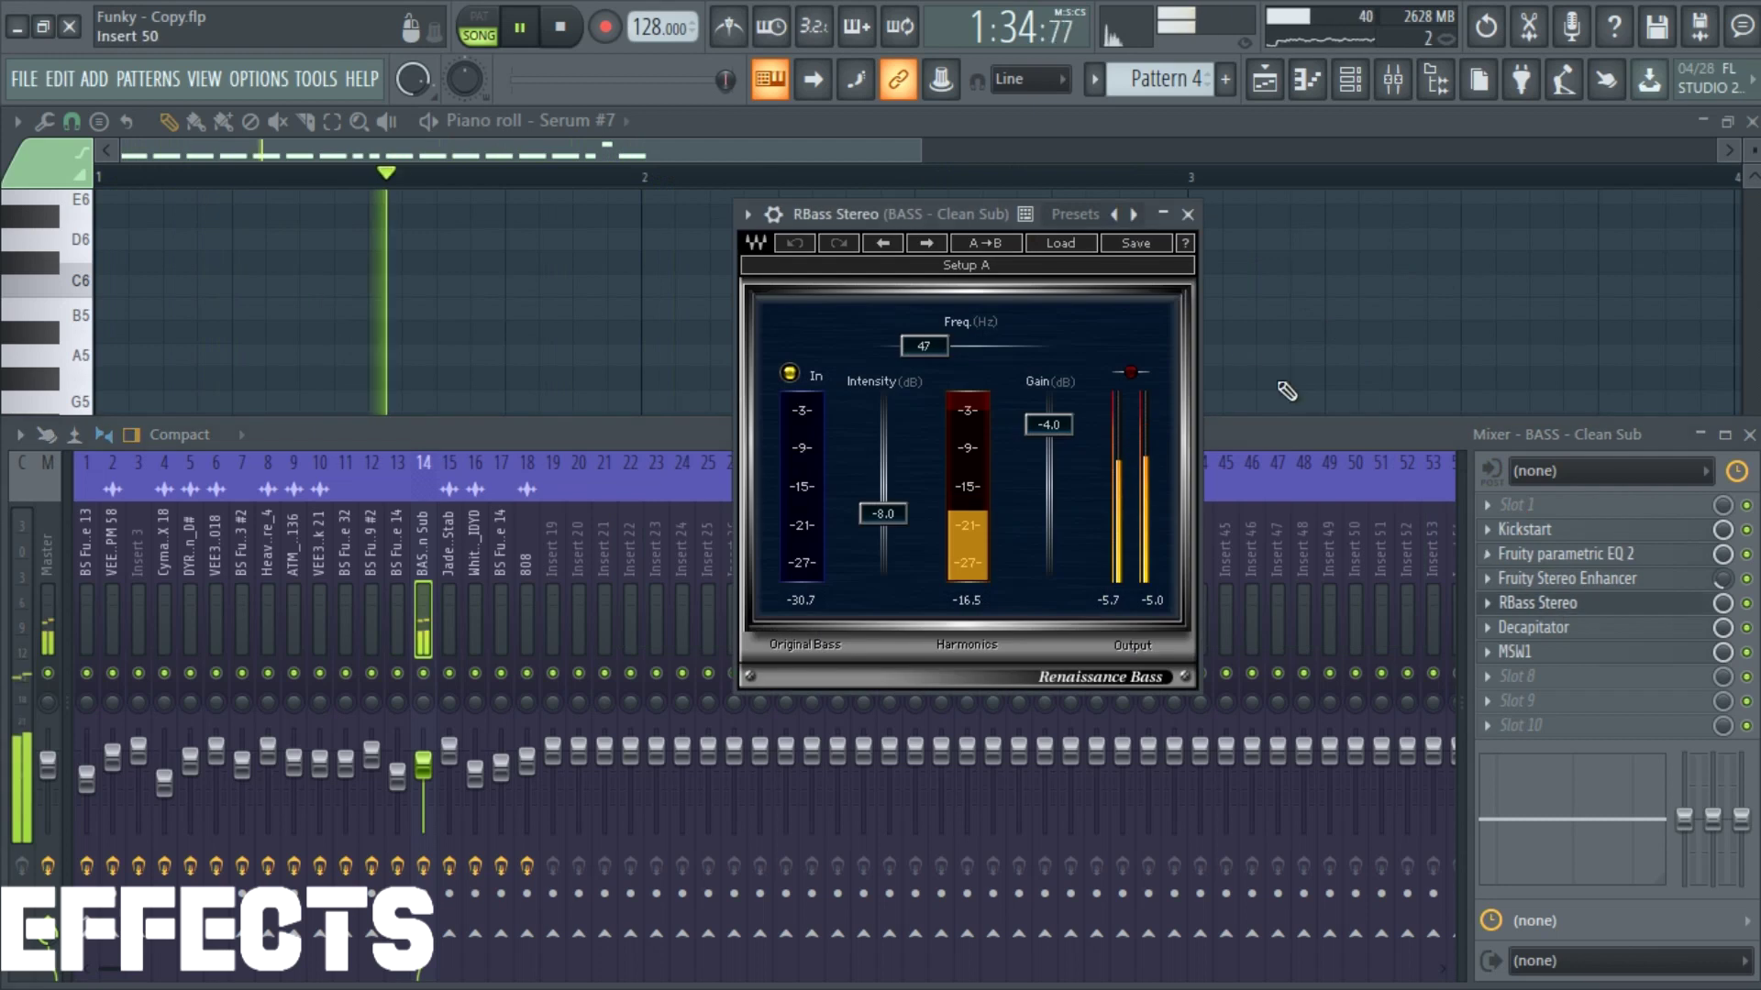
left_click(1189, 214)
left_click(1548, 628)
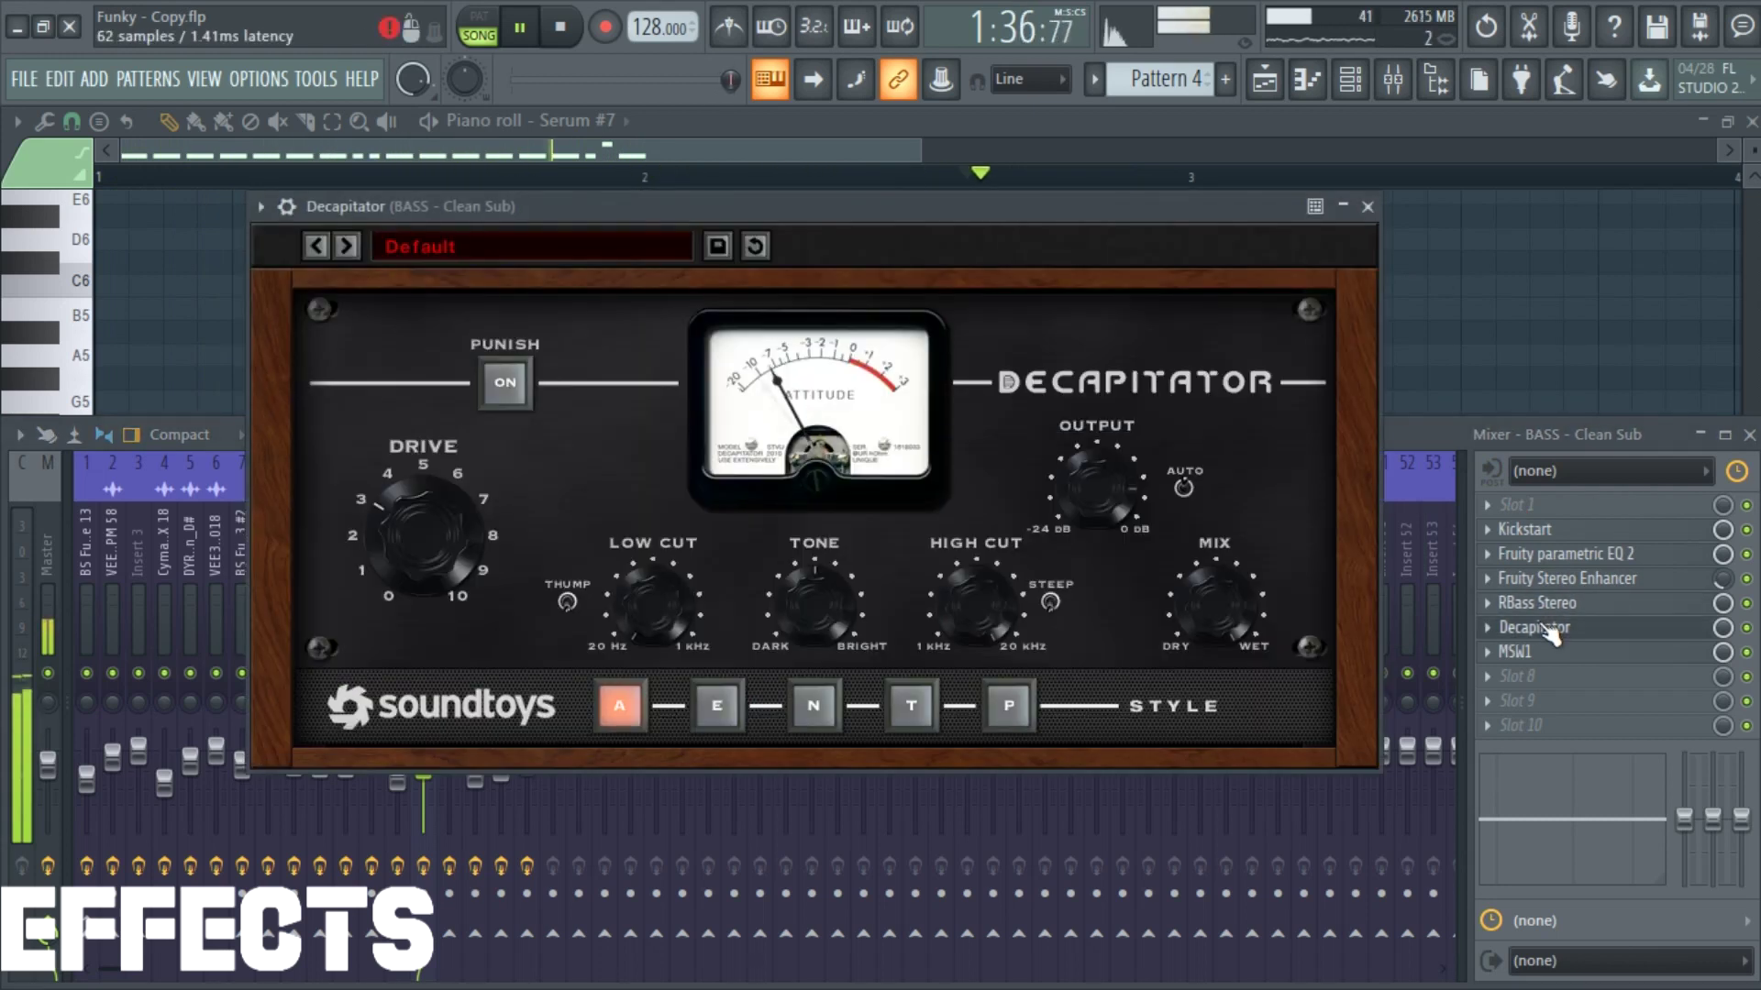
left_click(1368, 206)
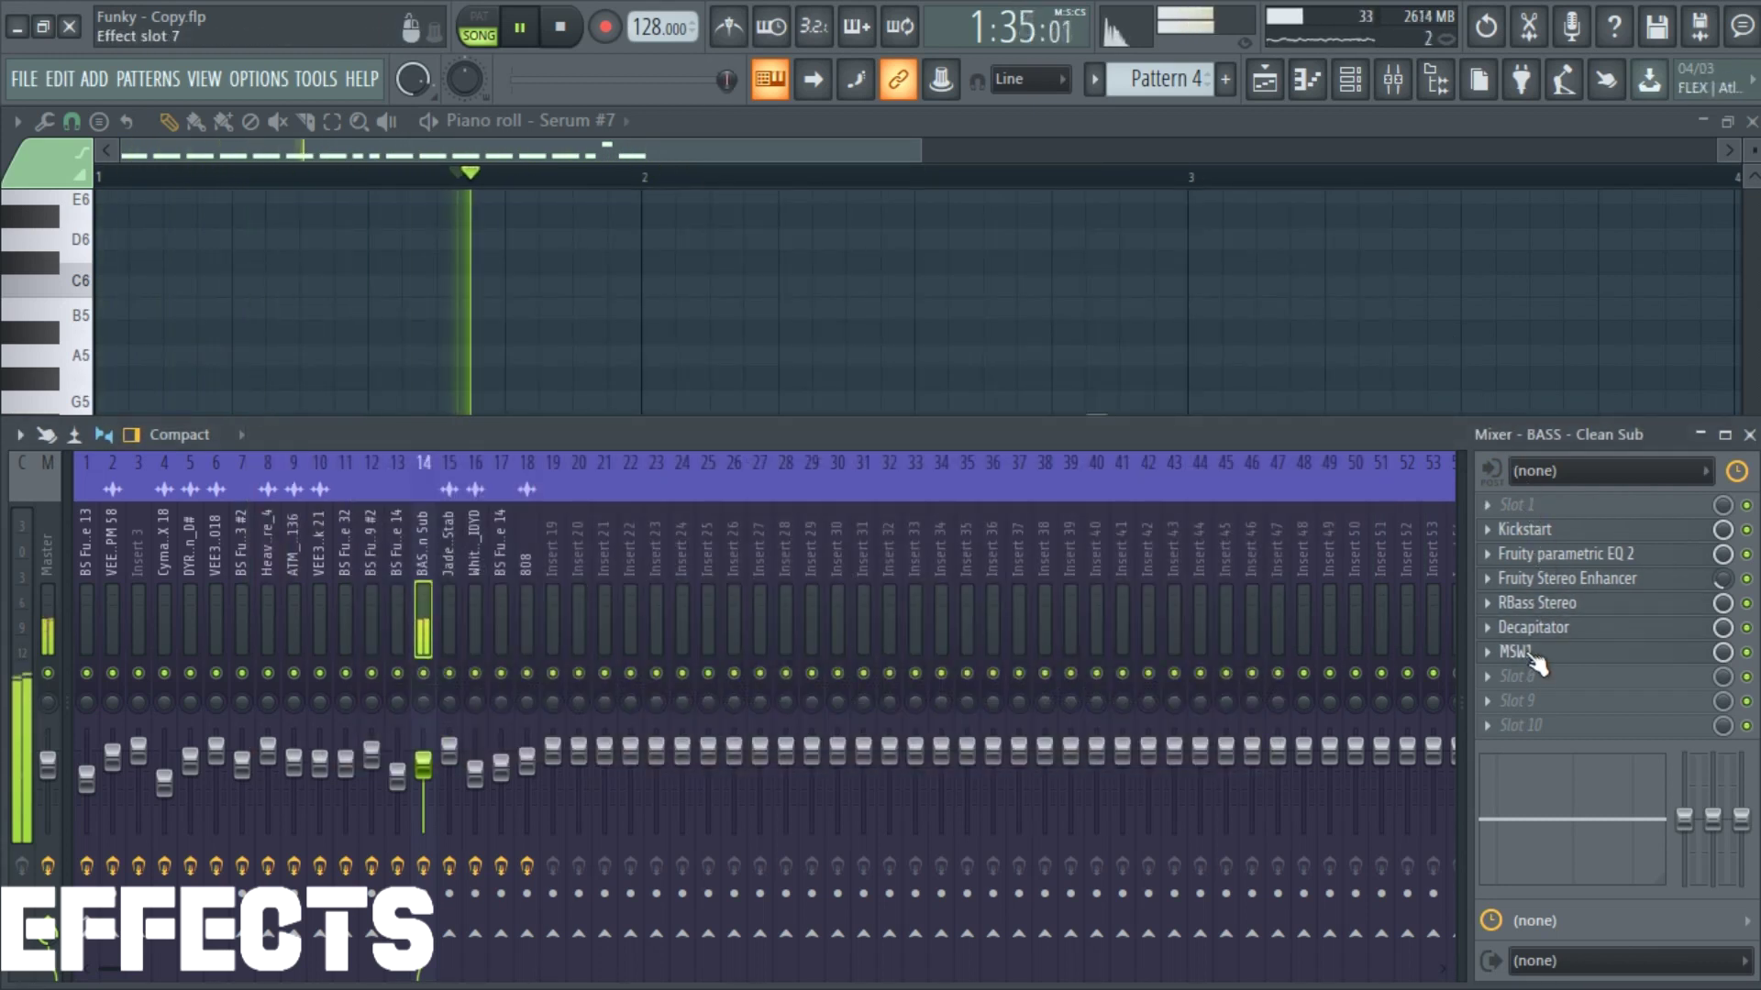
left_click(1515, 652)
left_click(1342, 225)
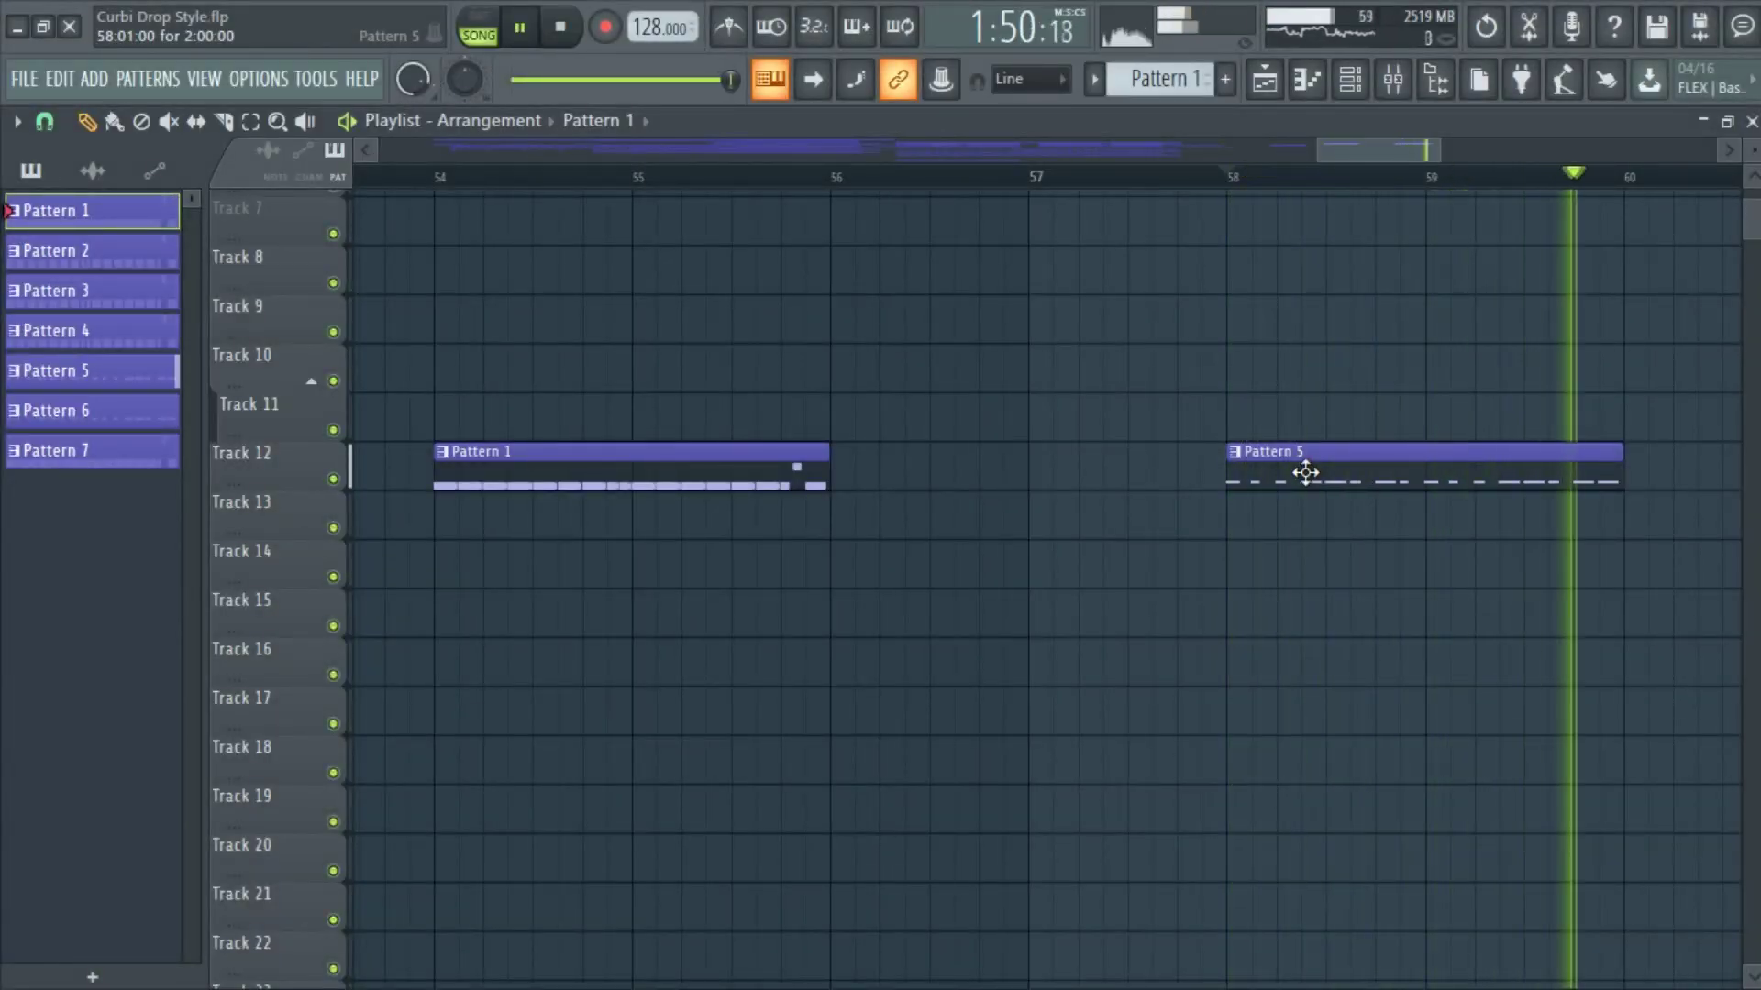
- Open the Pattern 5 clip in the piano roll and examine its note rhythm
double_click(1305, 472)
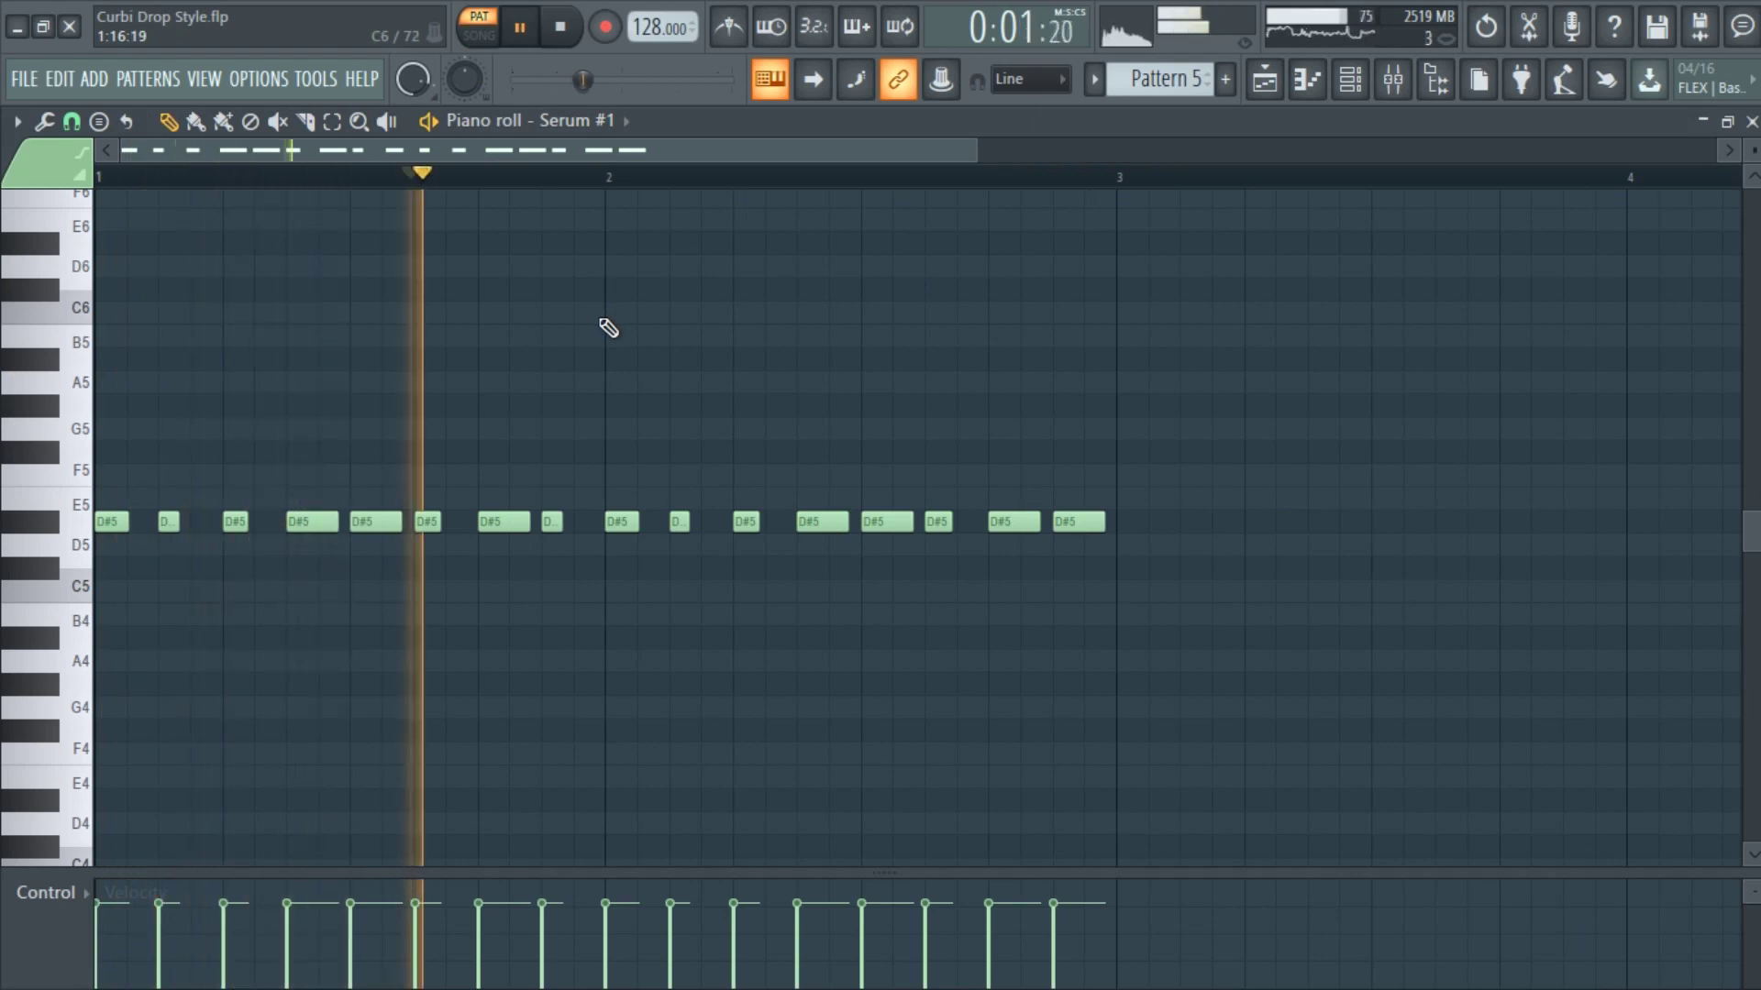
left_click_drag(979, 151, 845, 196)
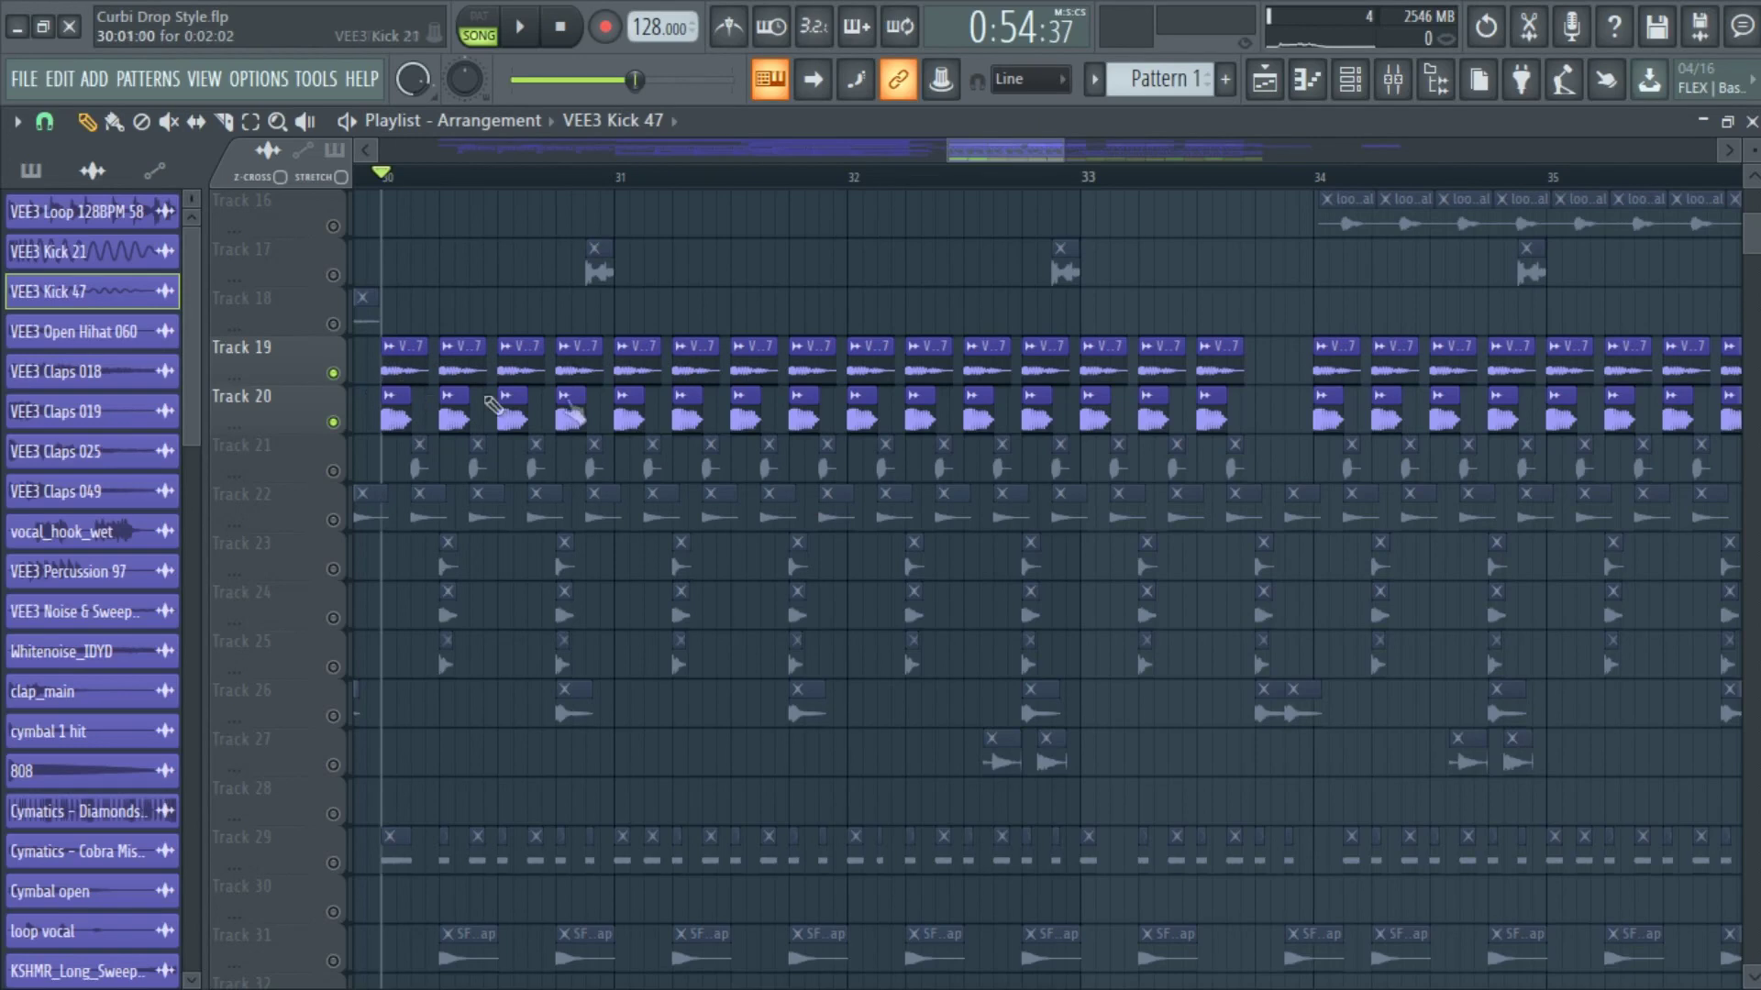
- Inspect the sample settings of VEE3 Kick 47 on Track 19 and VEE3 Kick 21 on Track 20, and play the kicks
double_click(474, 362)
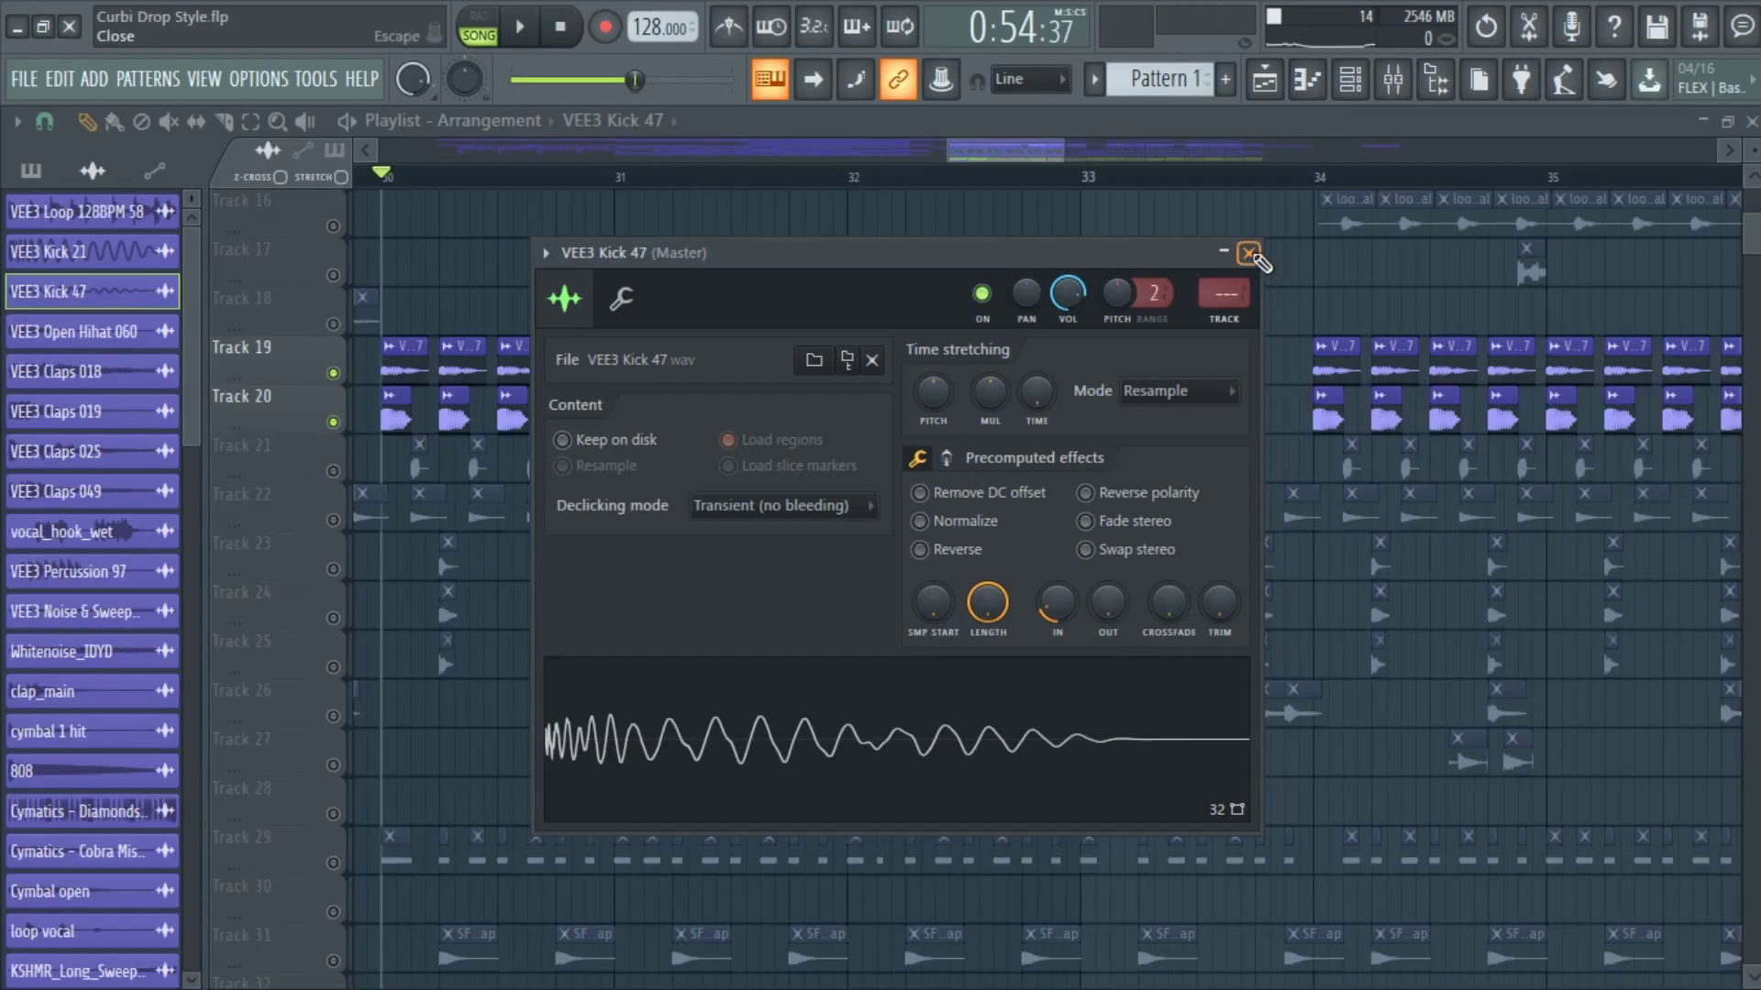
left_click(1249, 254)
double_click(570, 414)
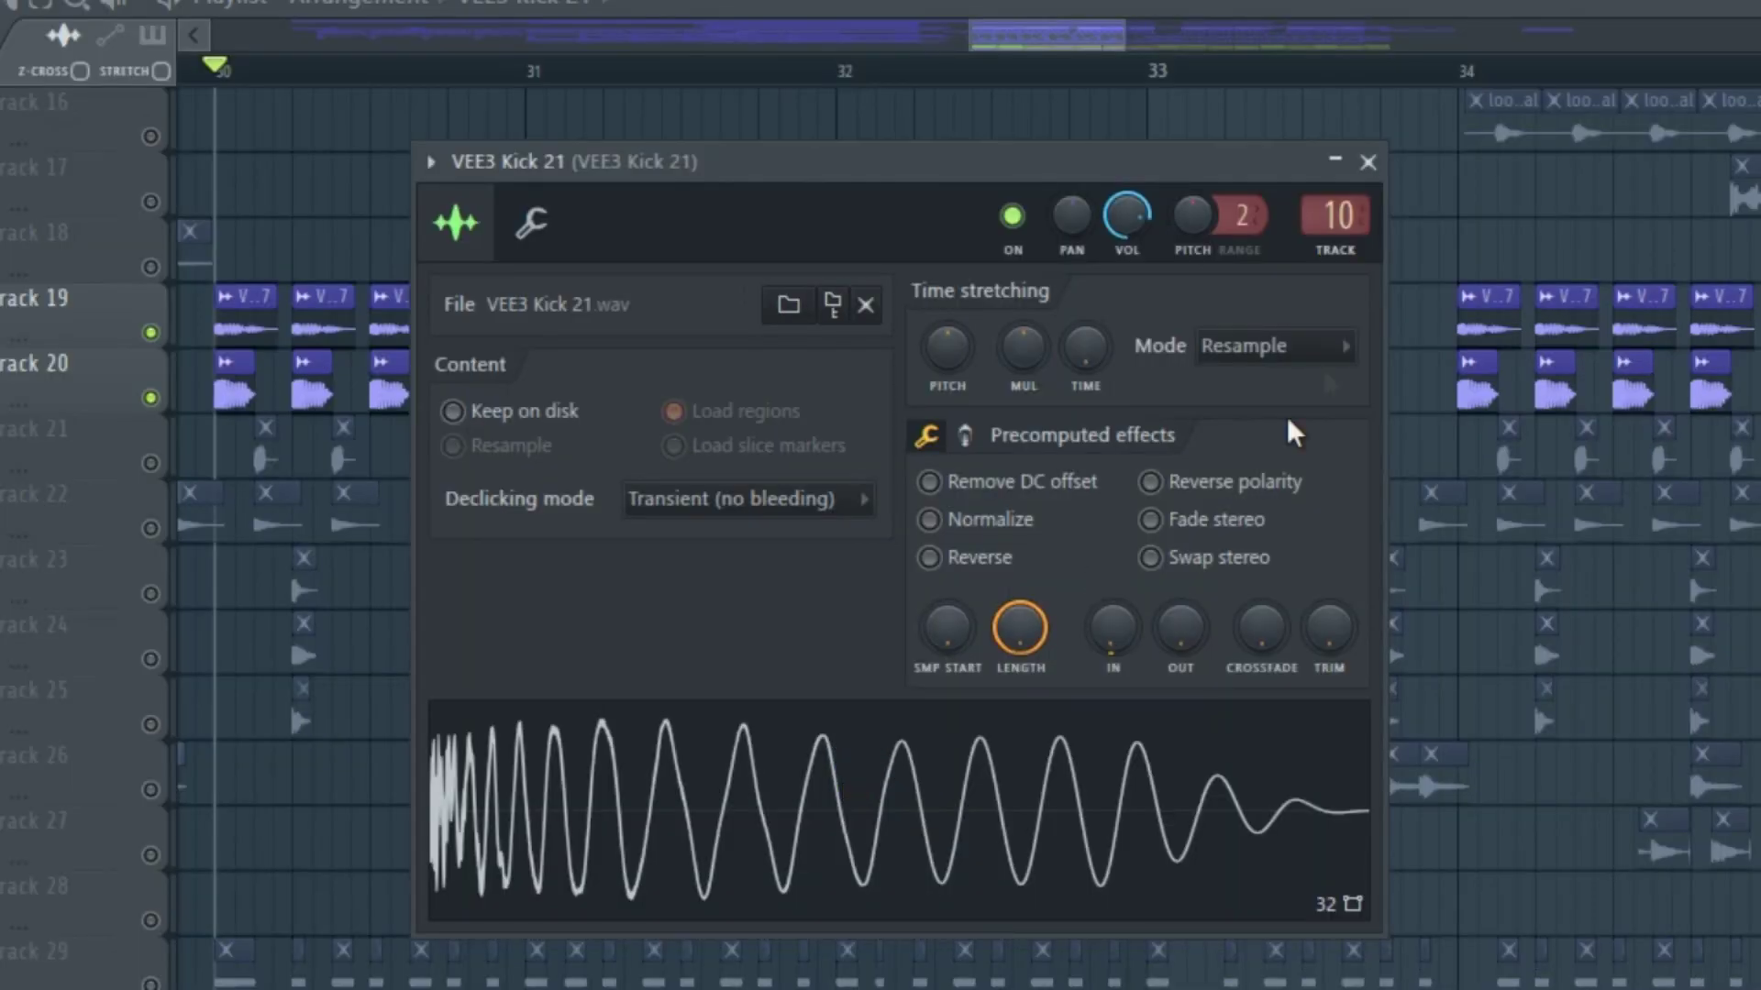
left_click(1368, 162)
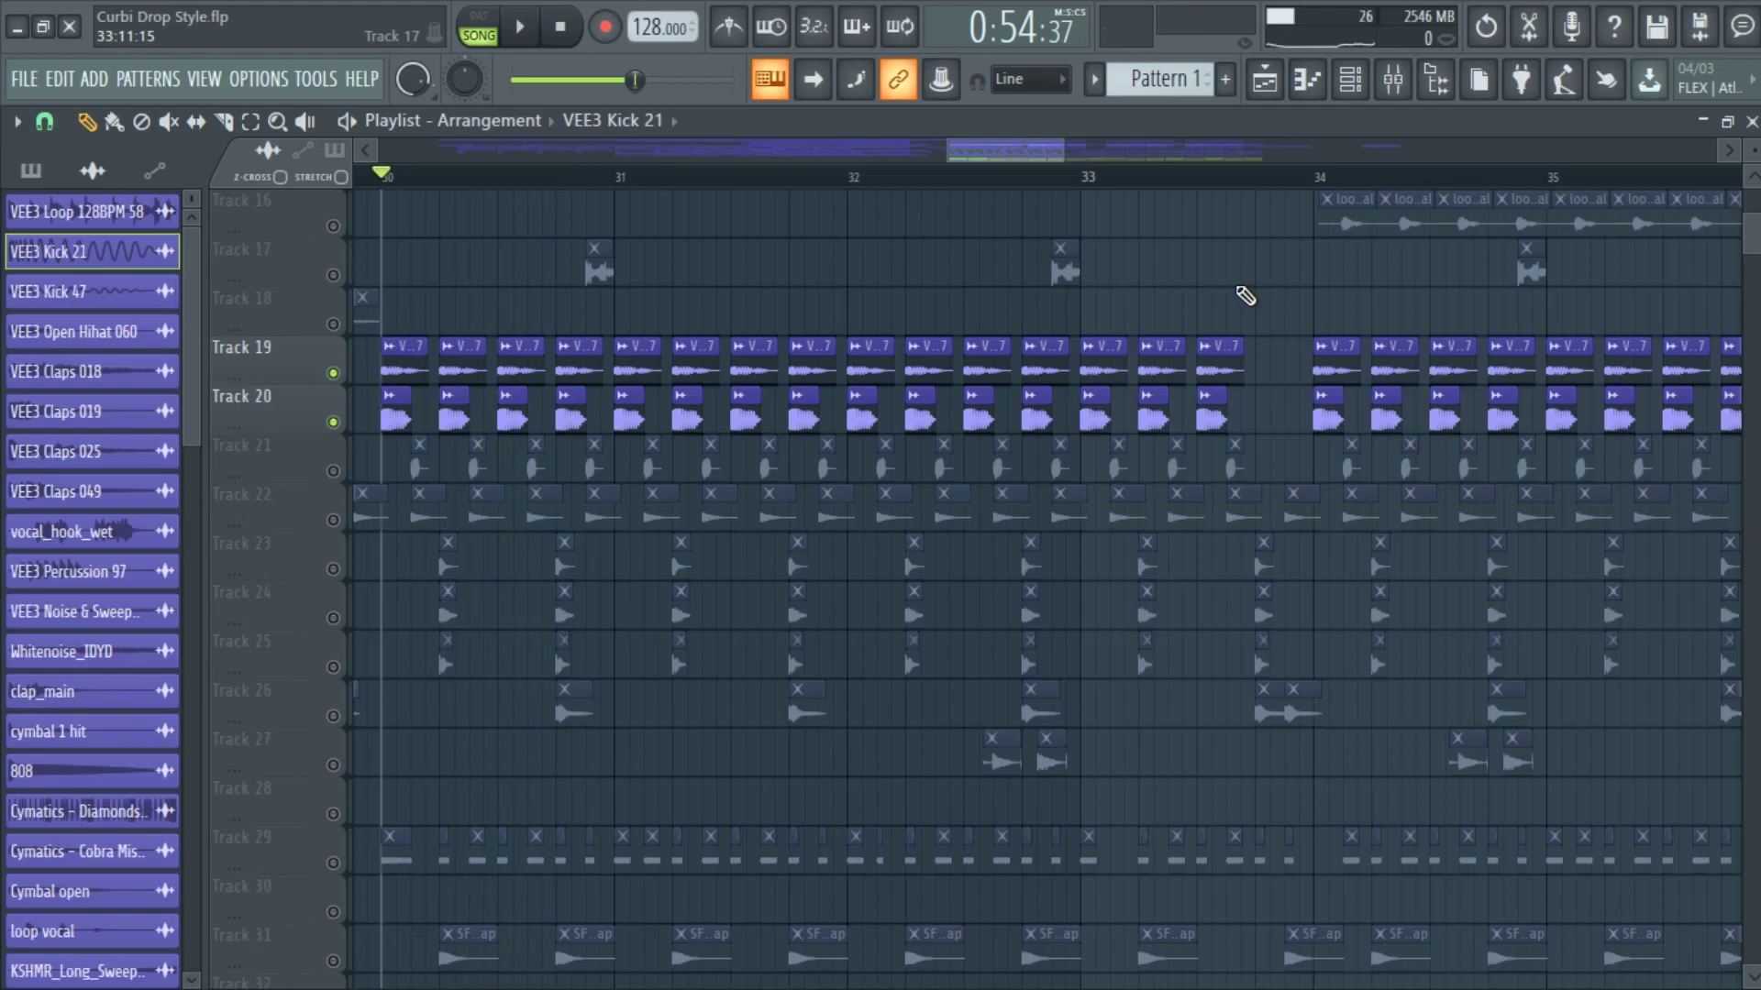
key("space")
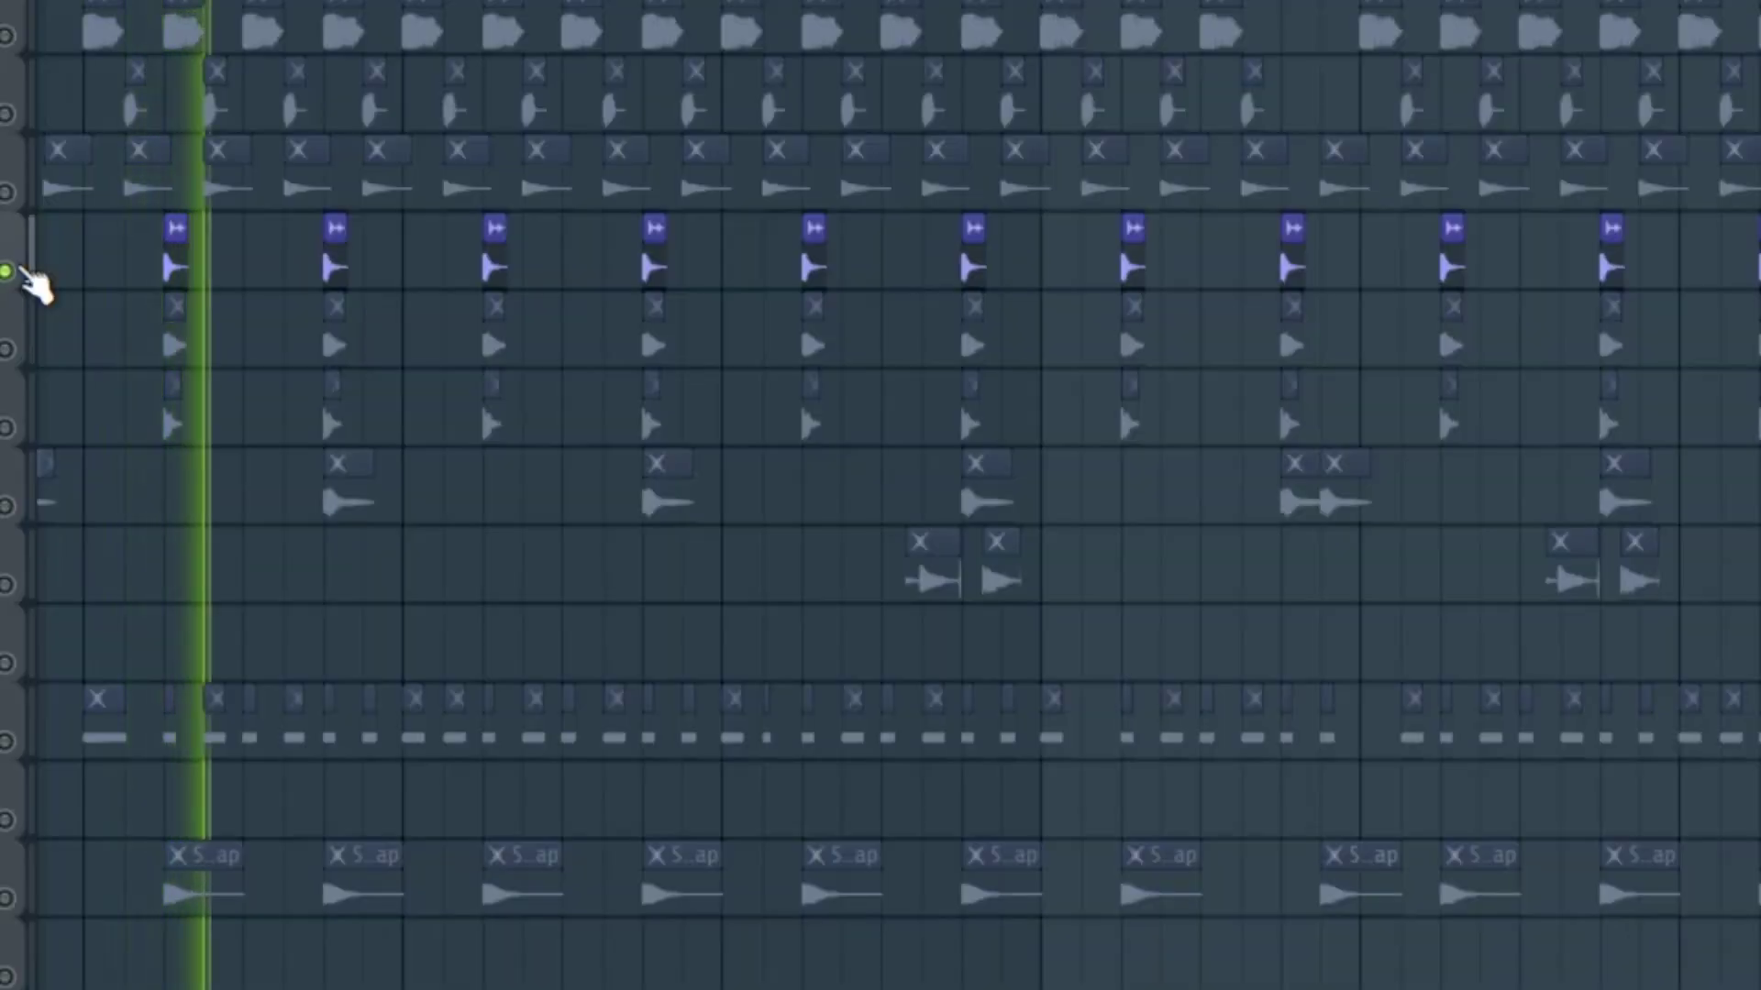
- Solo Tracks 24 and 25 one at a time and play each to audition its drum samples
key("space")
left_click(30, 337)
key("space")
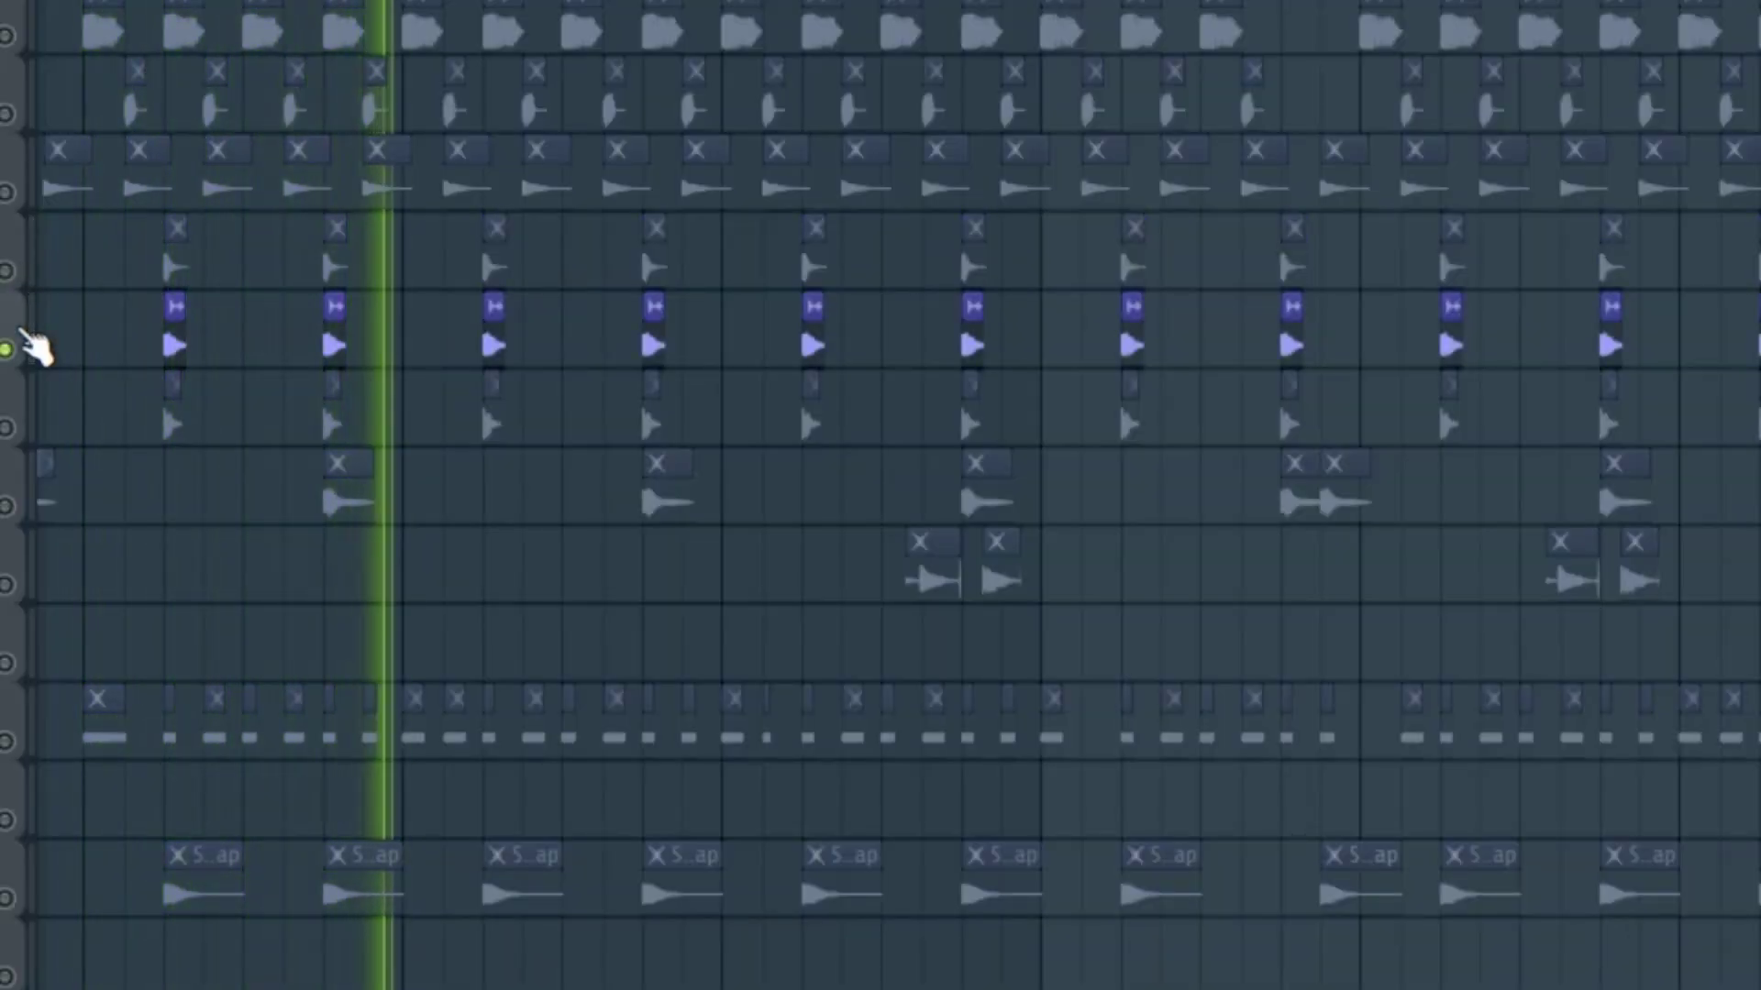
key("space")
left_click(19, 423)
key("space")
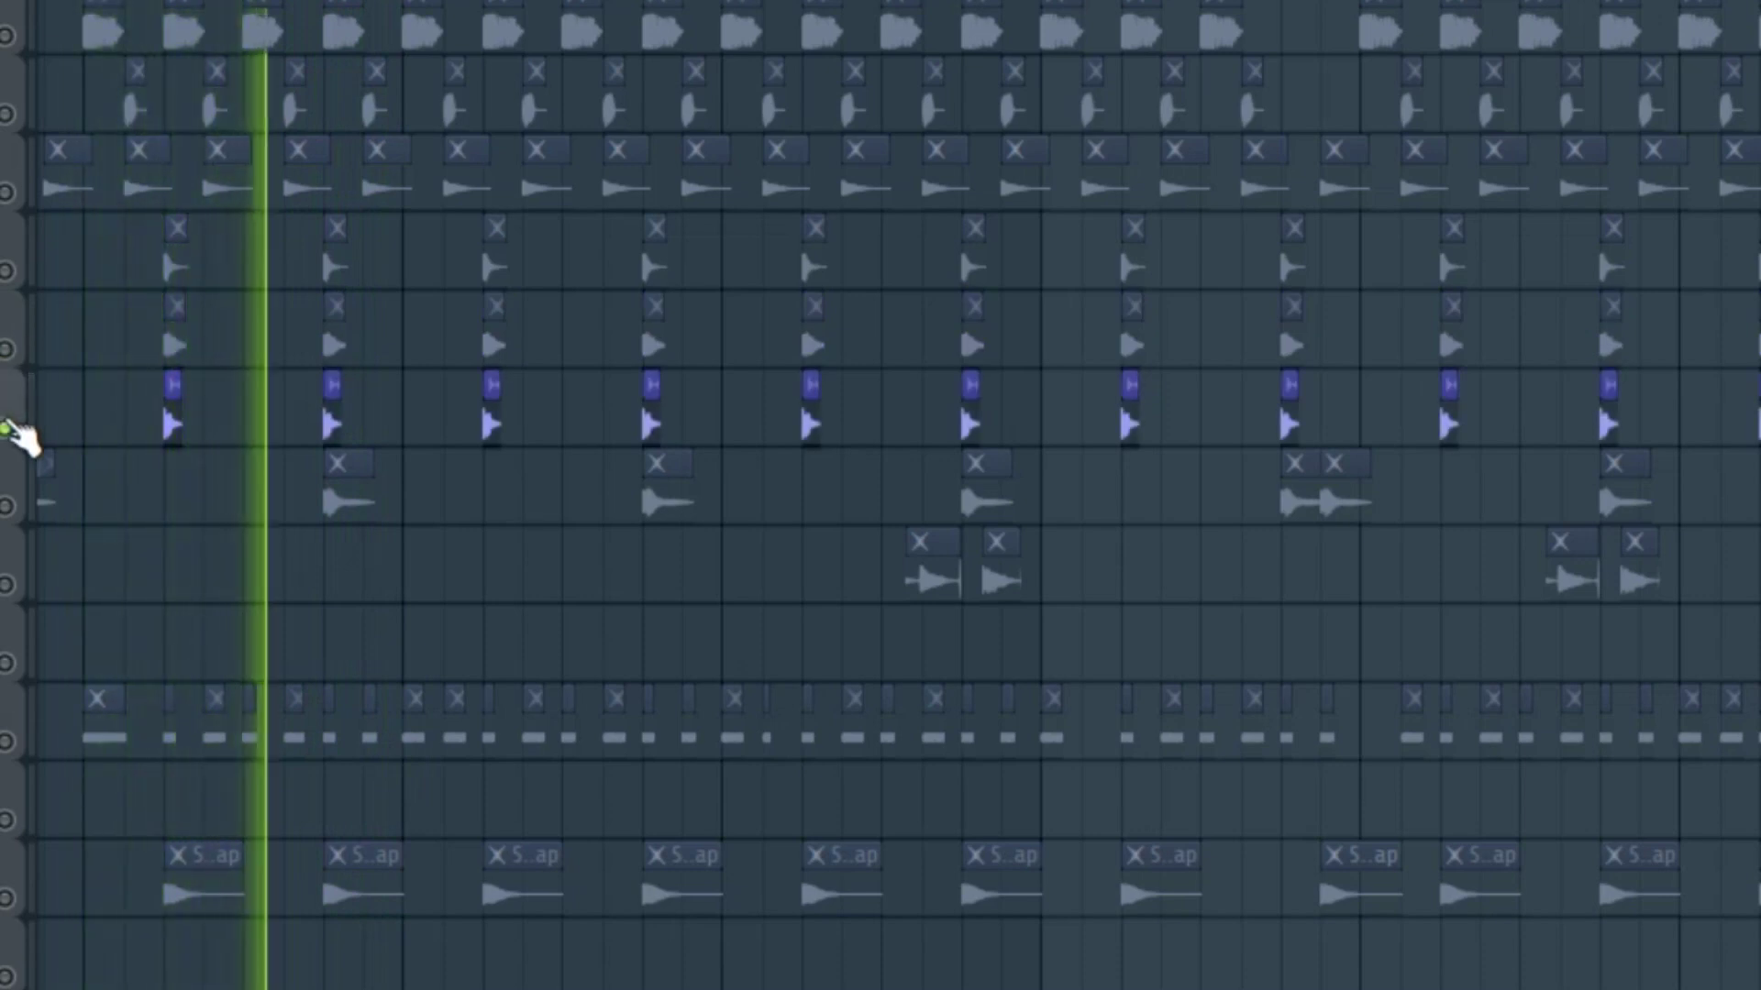
- Solo Tracks 26 and 31 one at a time and play each to audition its samples
key("space")
left_click(20, 509)
key("space")
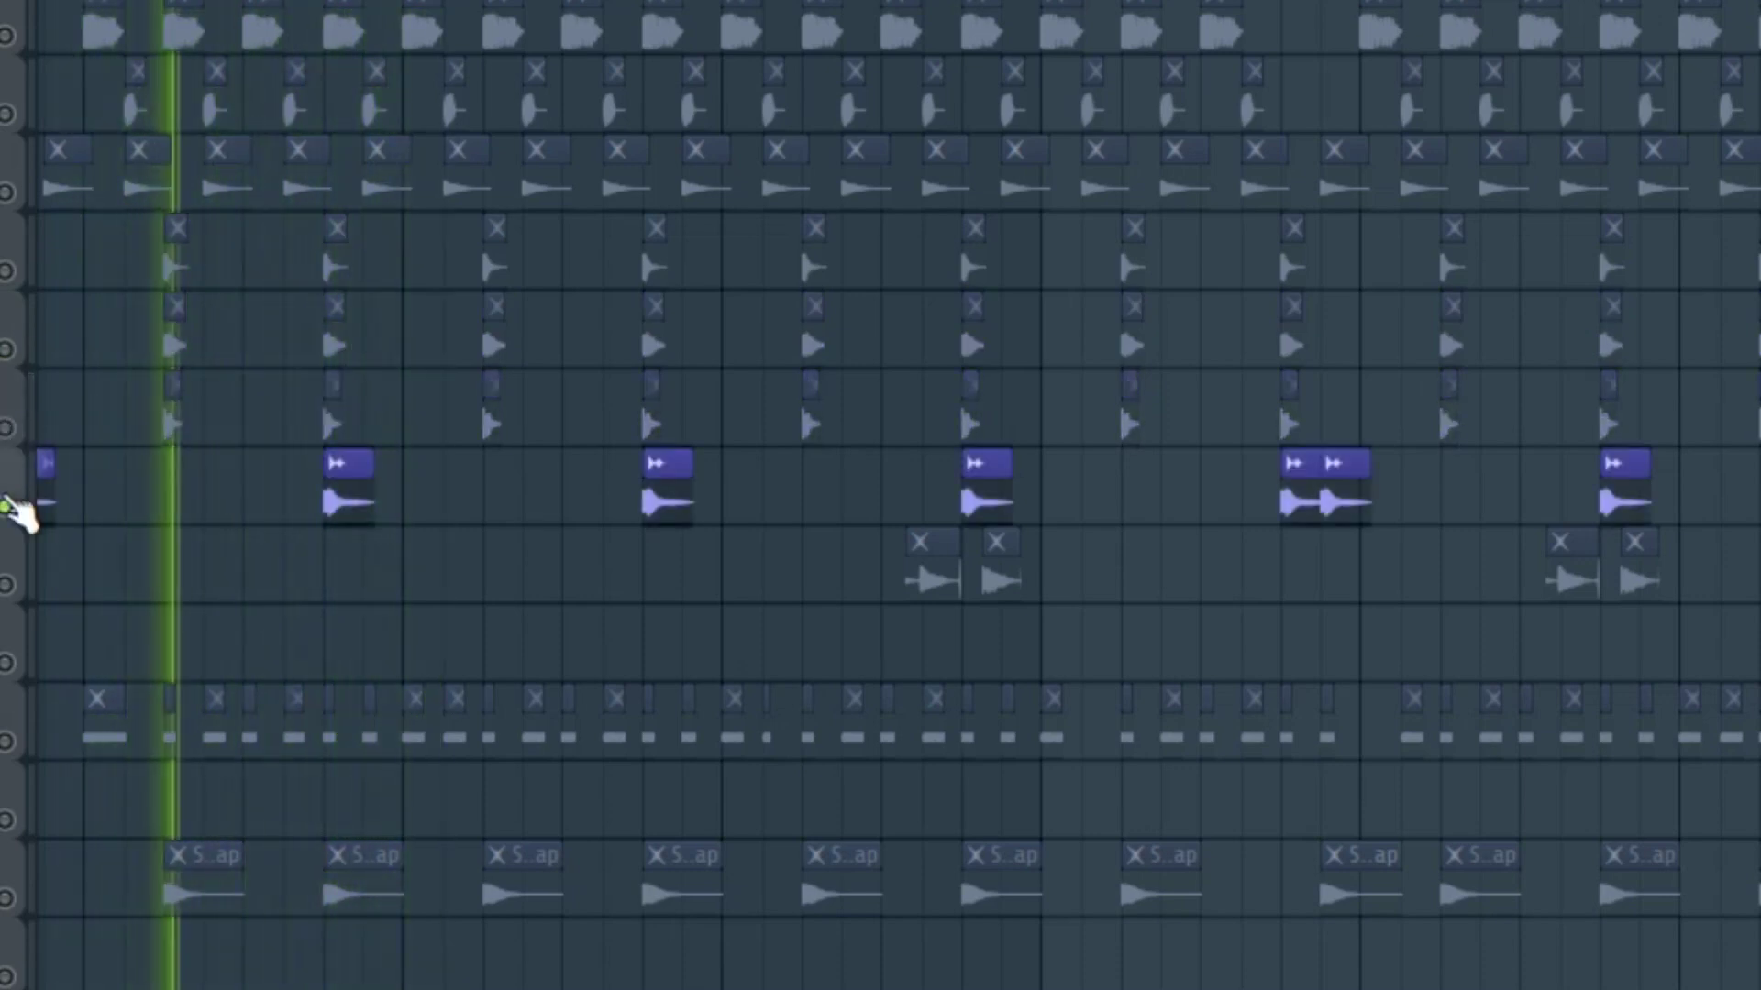
key("space")
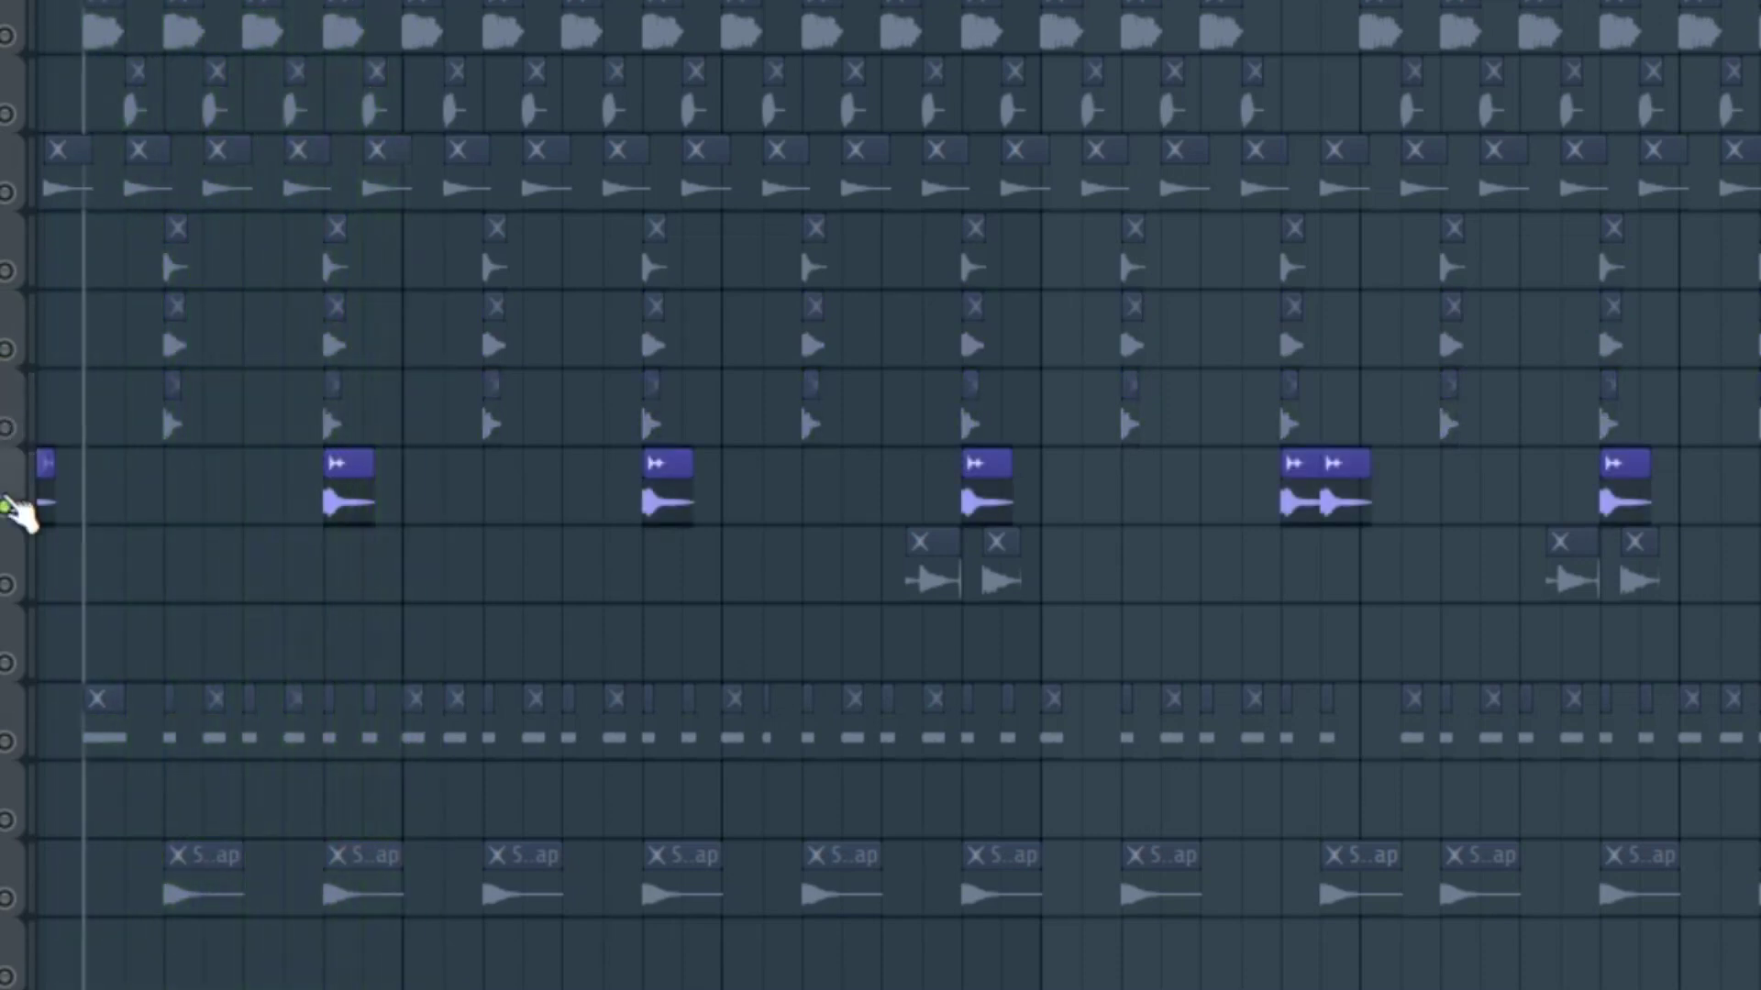
left_click(20, 900)
key("space")
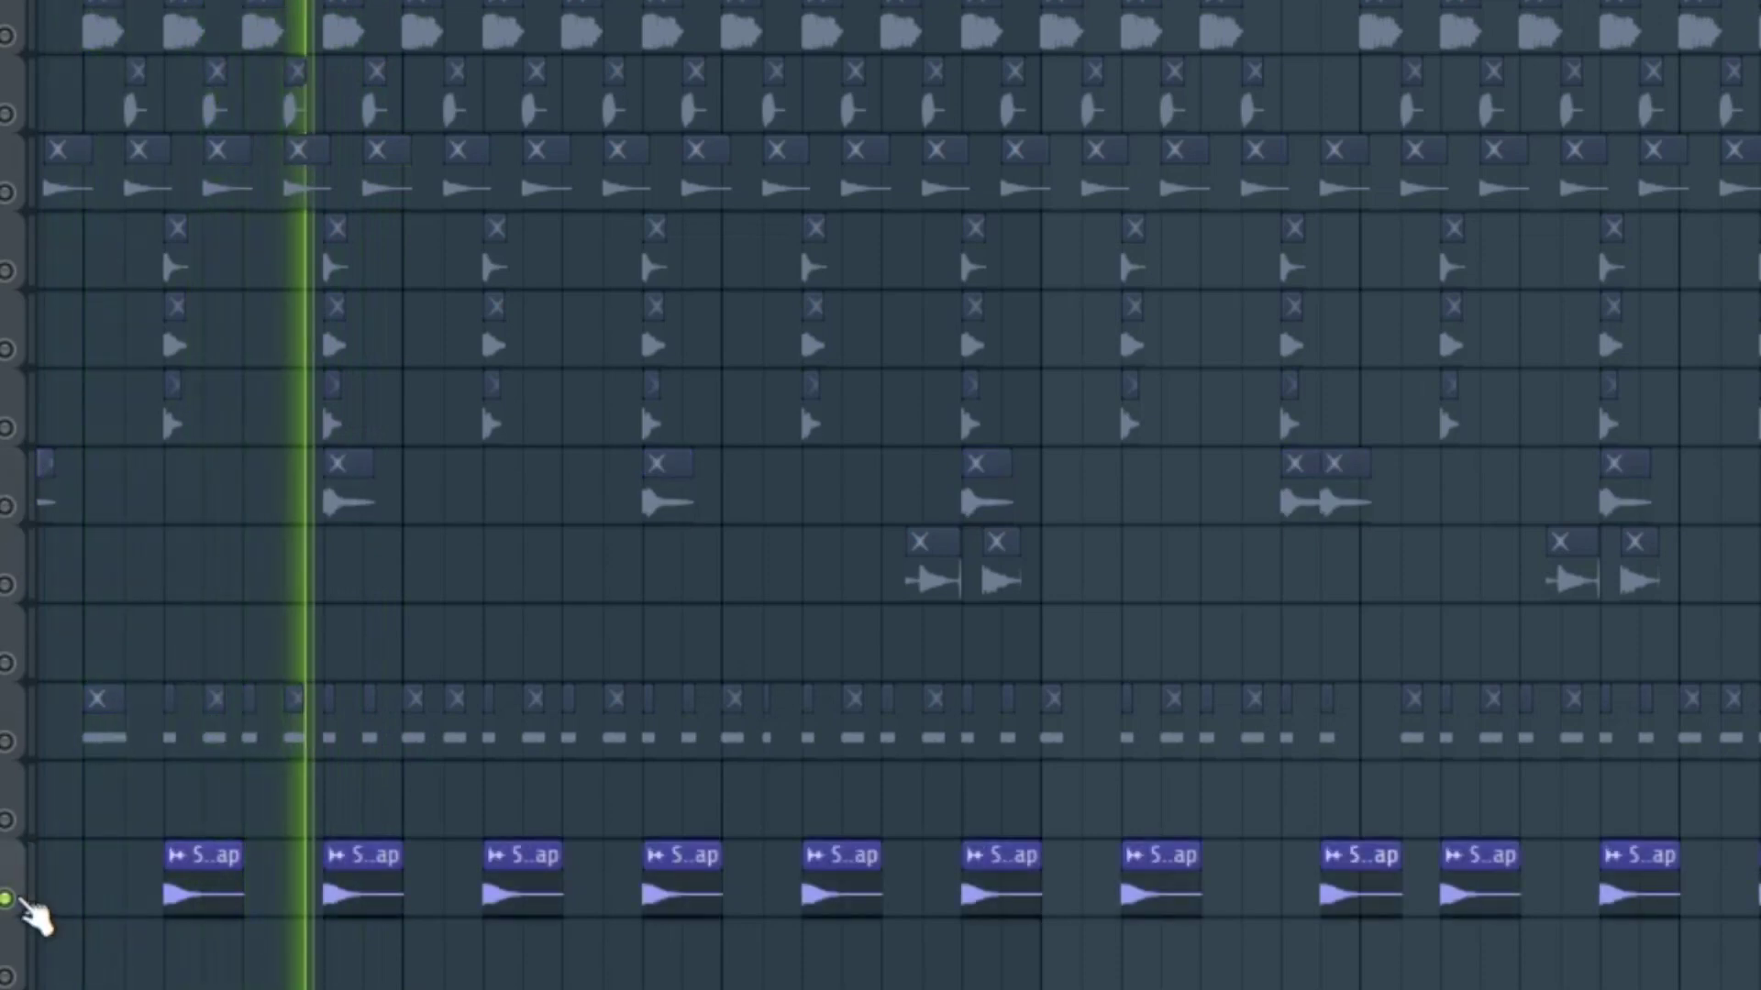
key("space")
- Play the intro section of the arrangement with the vocal_hook_wet clips on Tracks 14 and 15
left_click_drag(17, 504, 115, 266)
key("space")
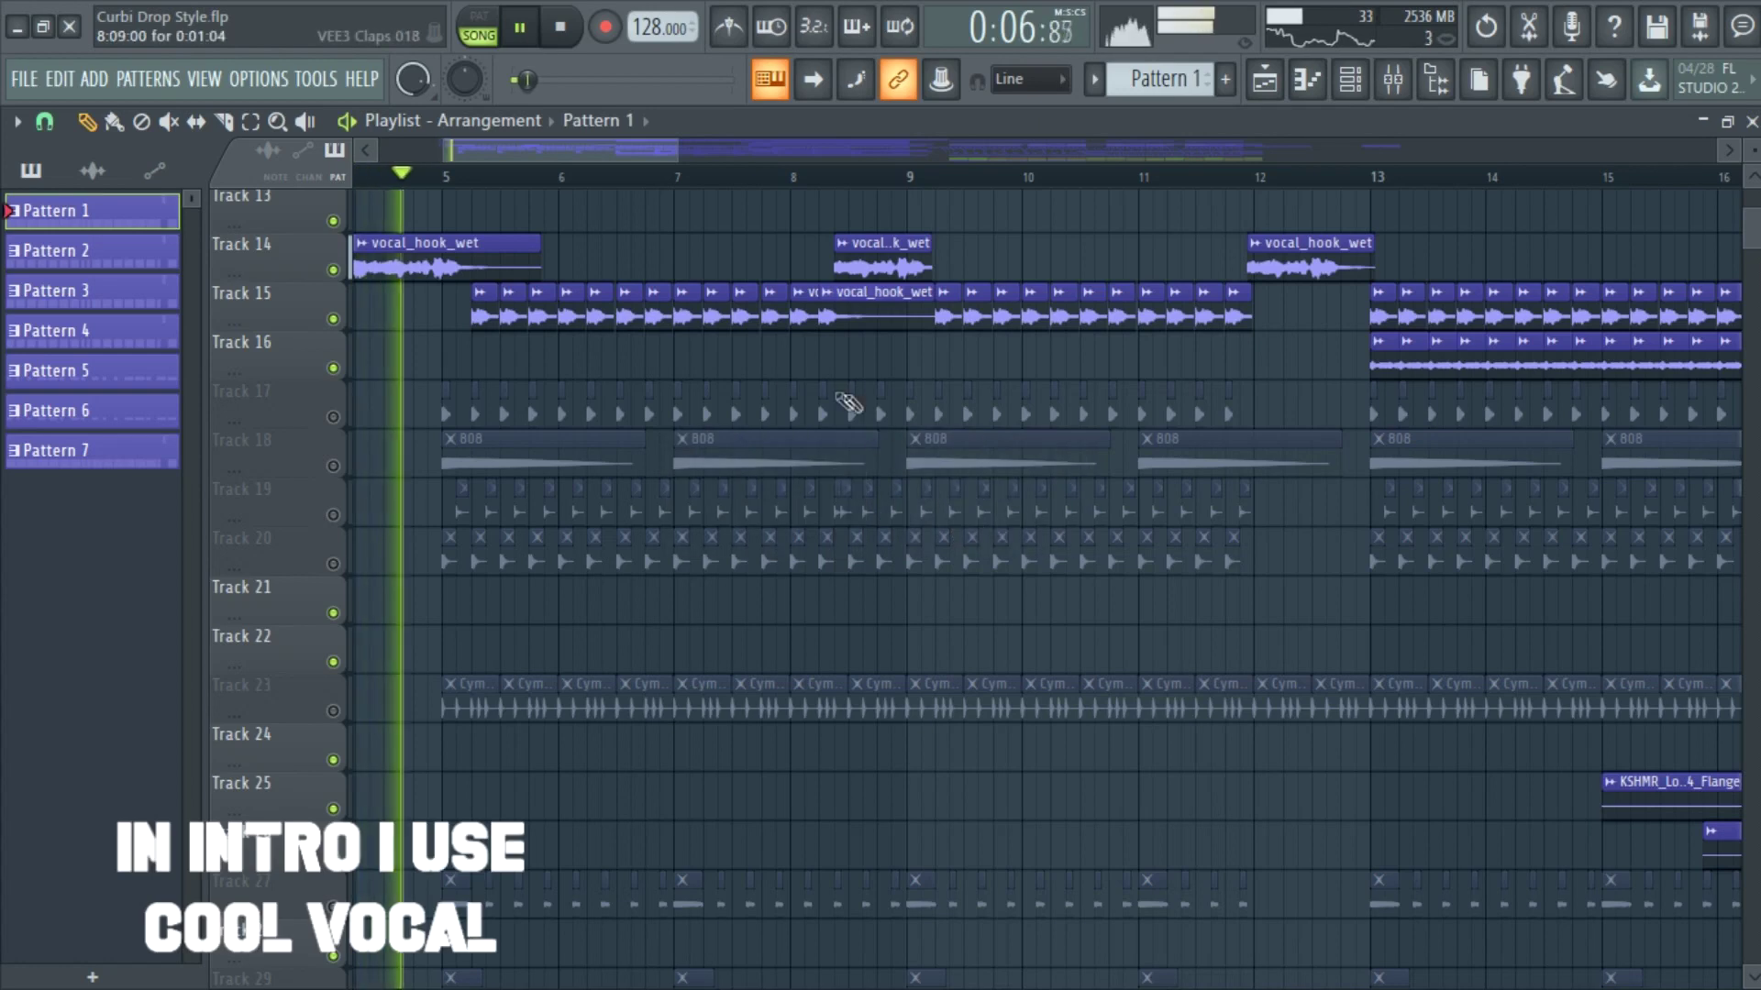
- Unmute Tracks 17, 18, 19 and 20 one by one during intro playback to bring in the claps, 808 and kicks
left_click(334, 418)
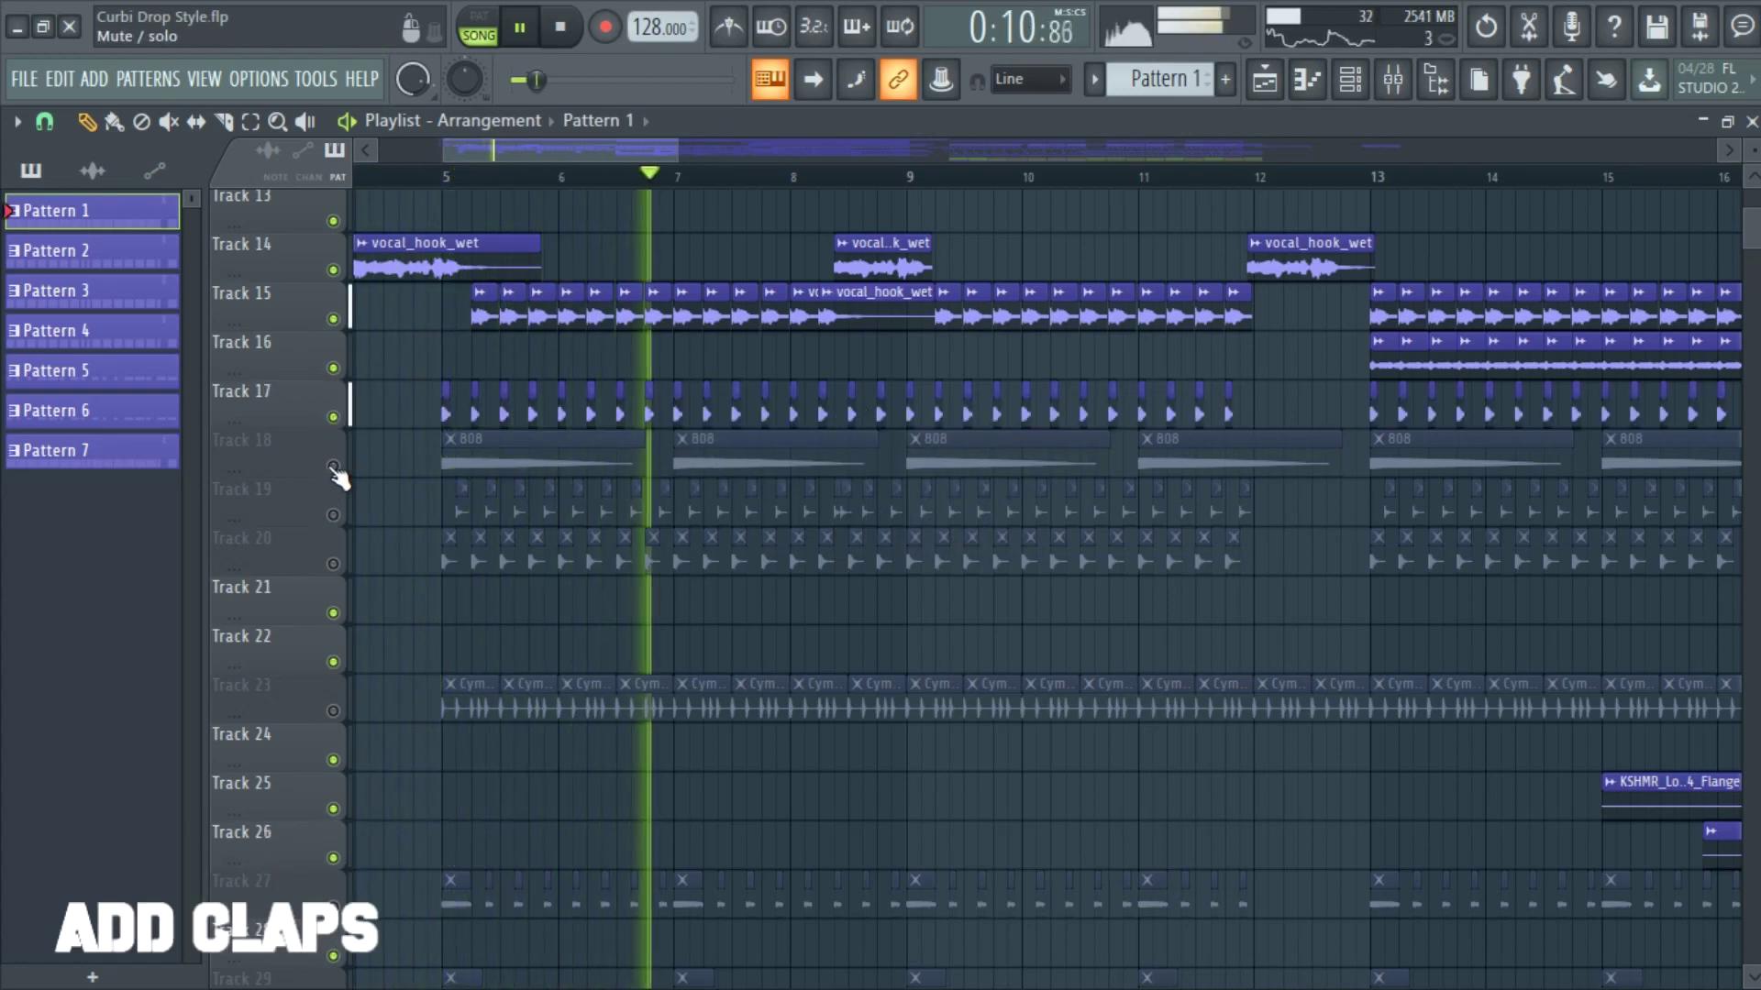
left_click(334, 467)
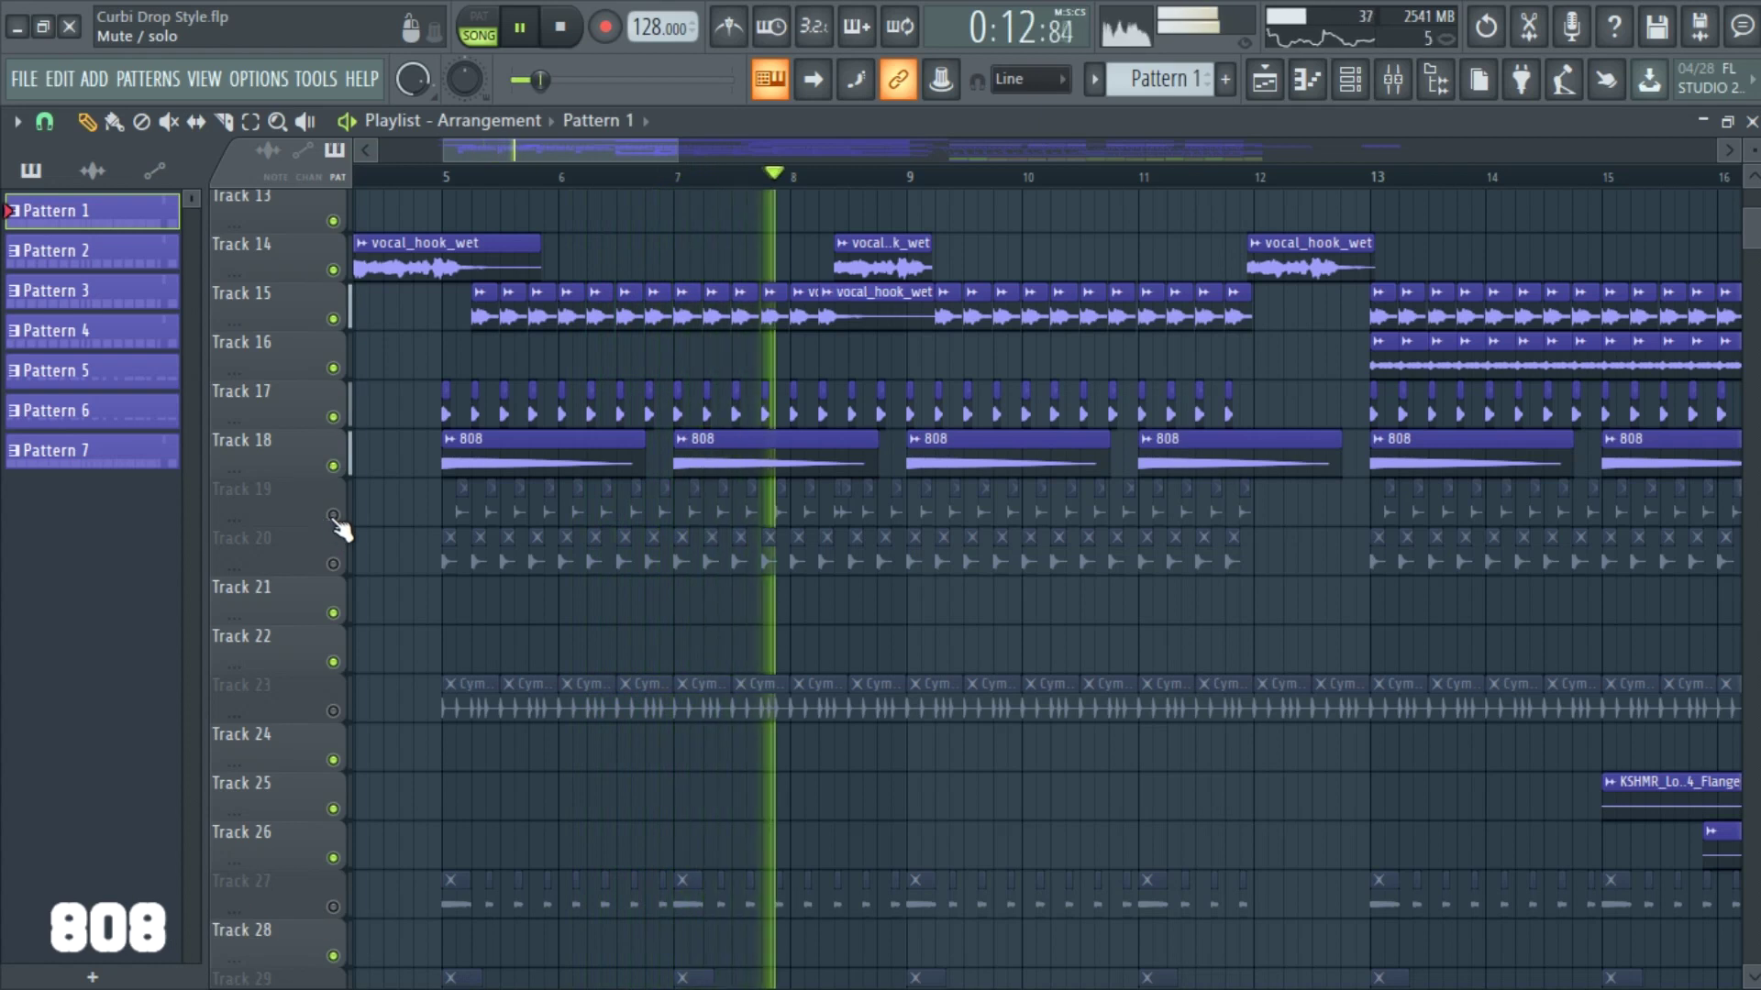
left_click(334, 517)
left_click(334, 565)
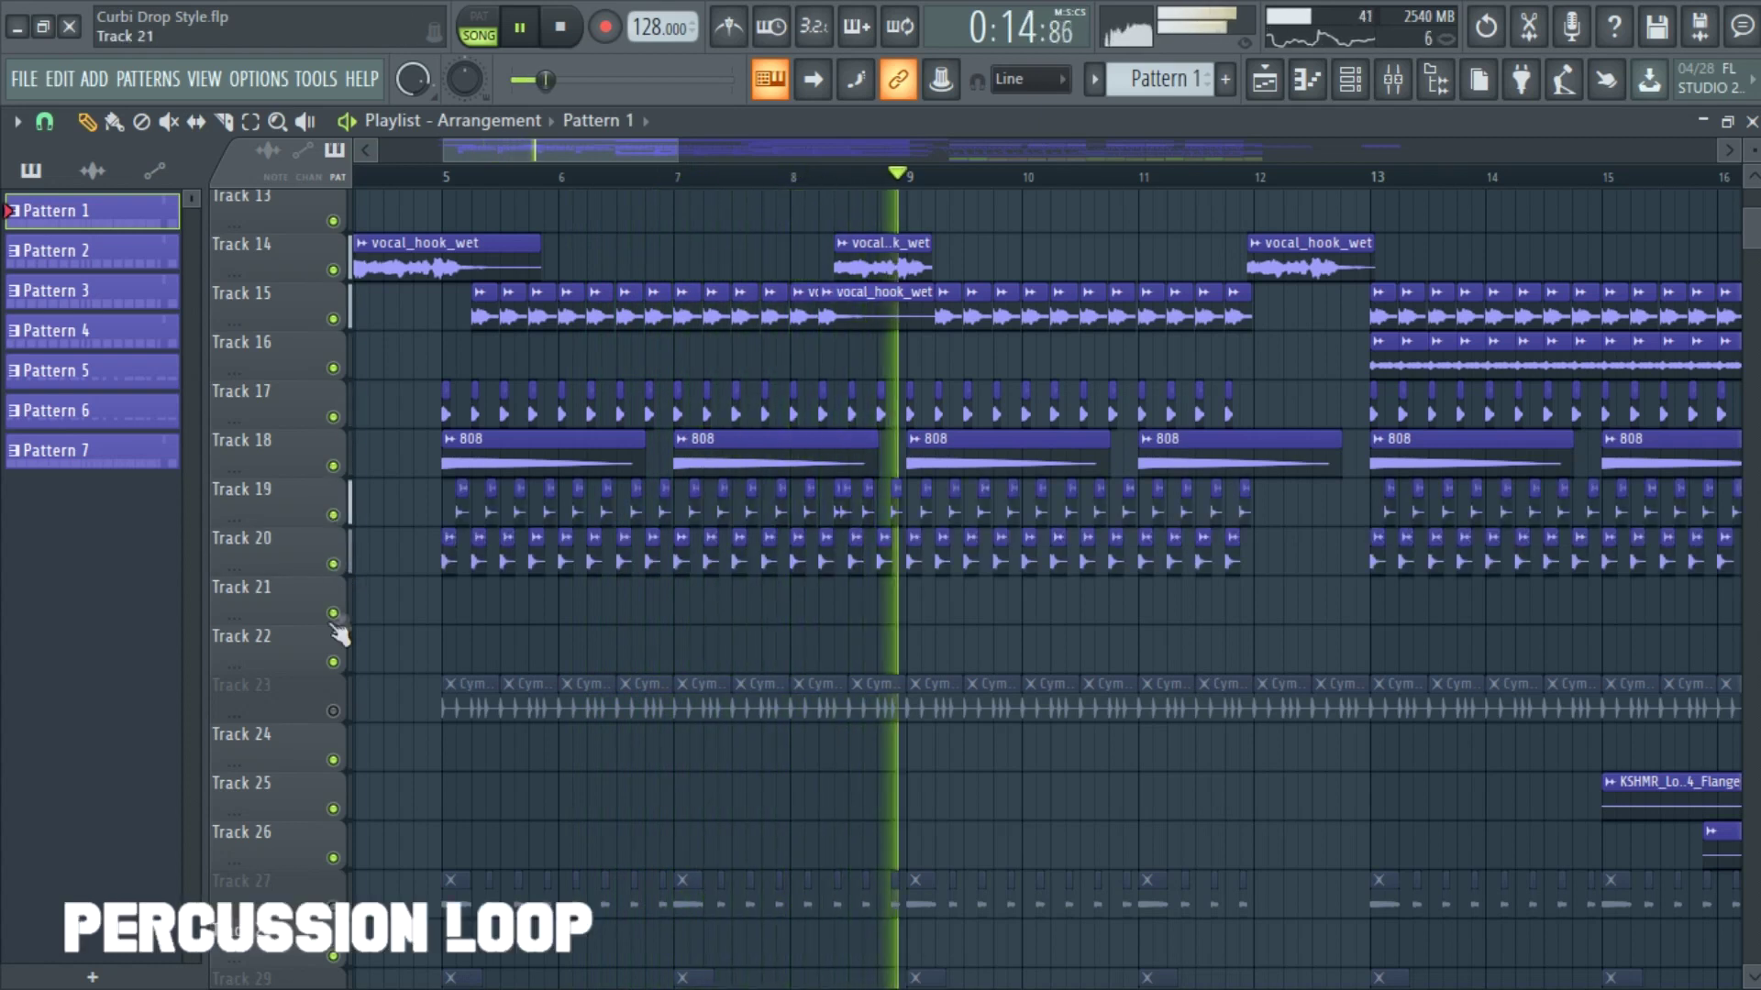
- Unmute Tracks 23, 27 and 29 while the intro plays to add the percussion loop and hats
left_click(334, 710)
scroll(340, 715, "down", 1)
left_click(334, 906)
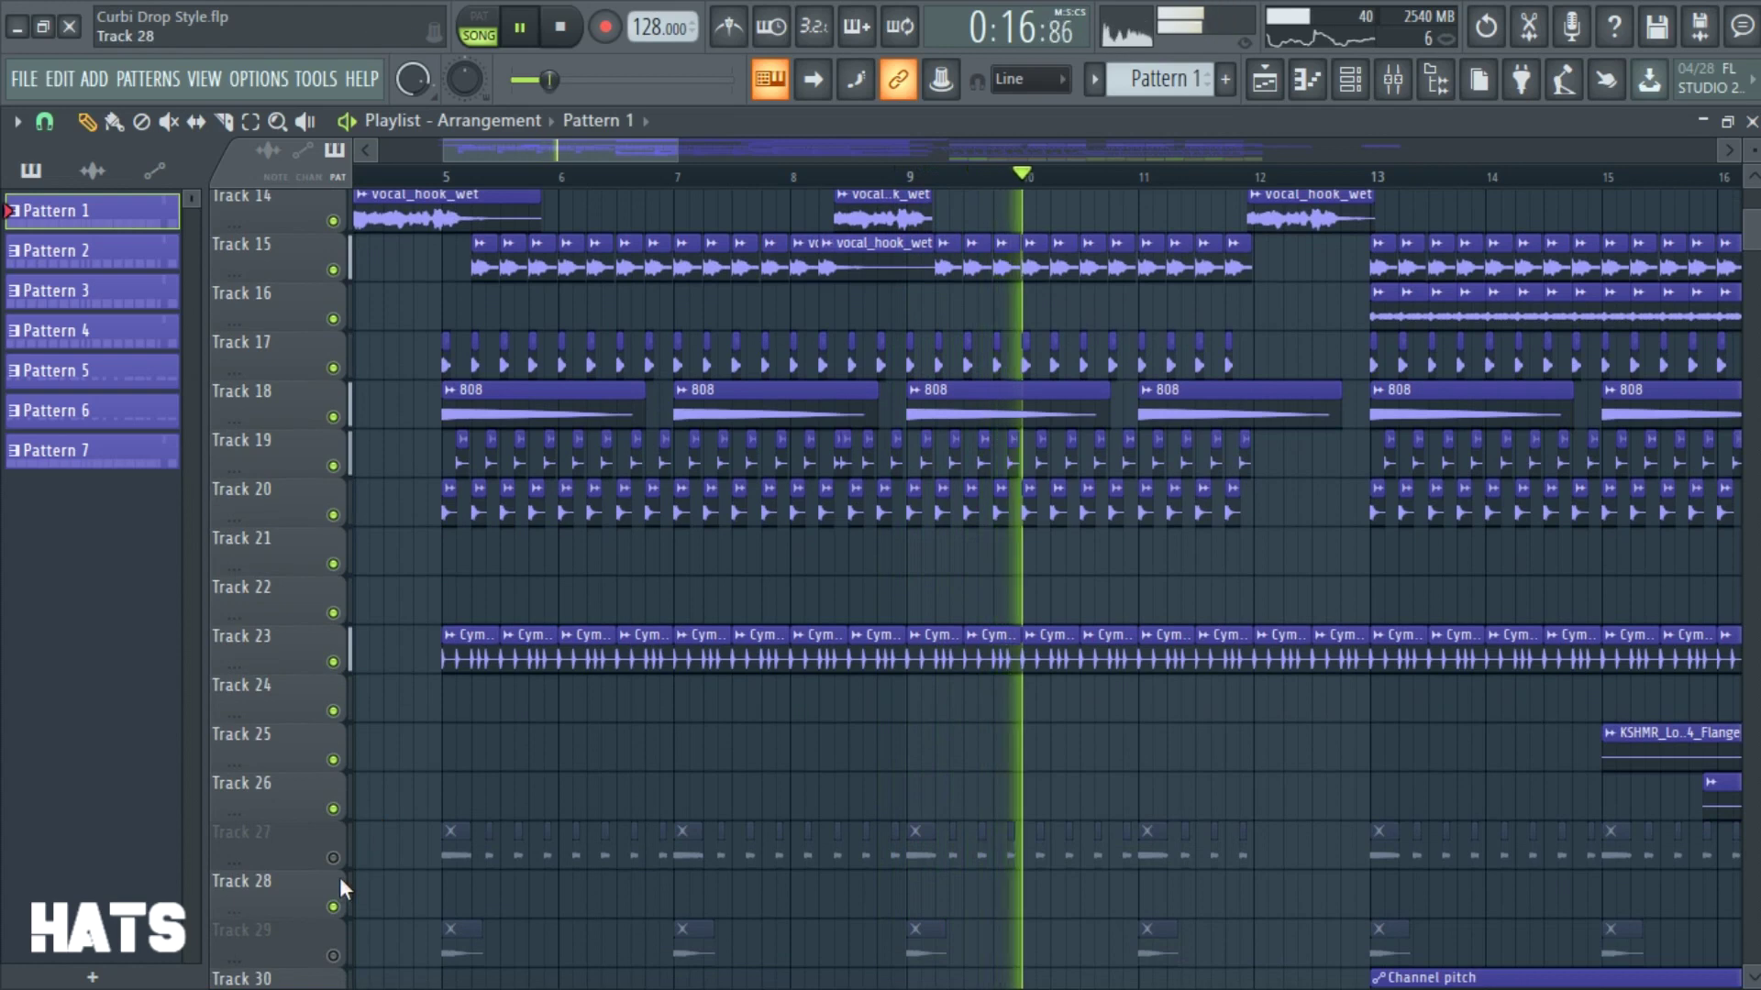
left_click(334, 955)
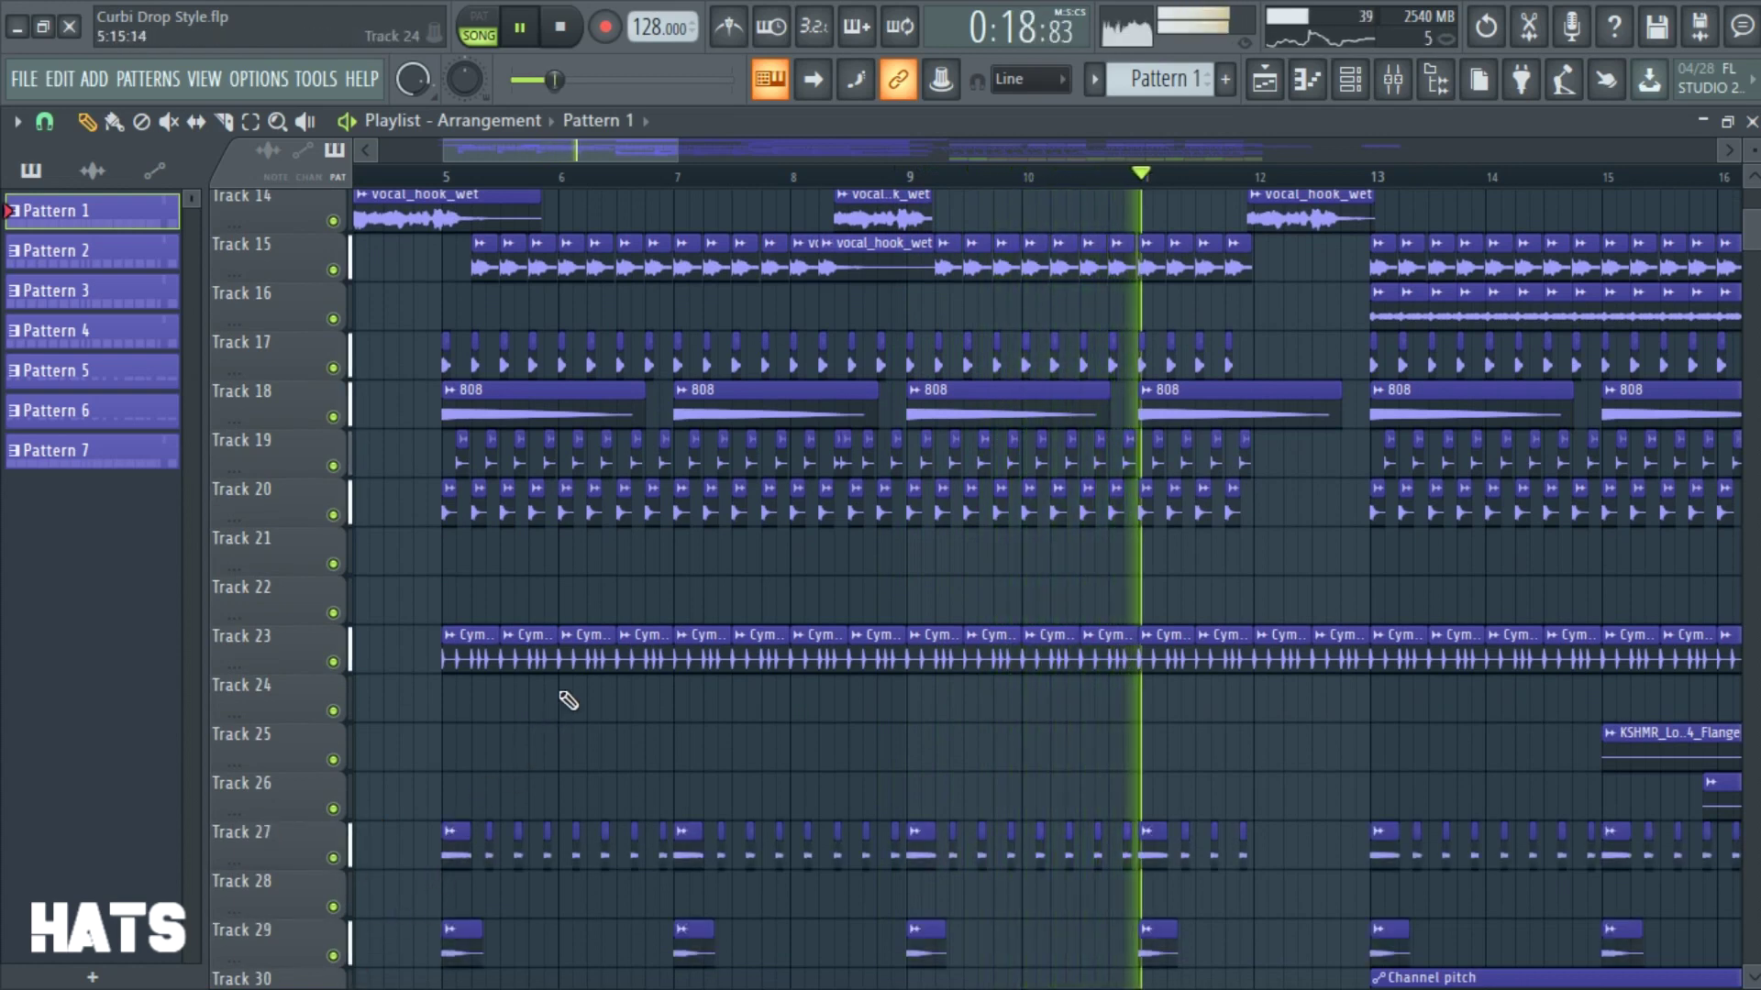
- Examine the uplifting effects before the build-up, including the KSHMR sweeps on Tracks 25 and 26 and the pitch and volume automation clips
scroll(589, 617, "down", 5)
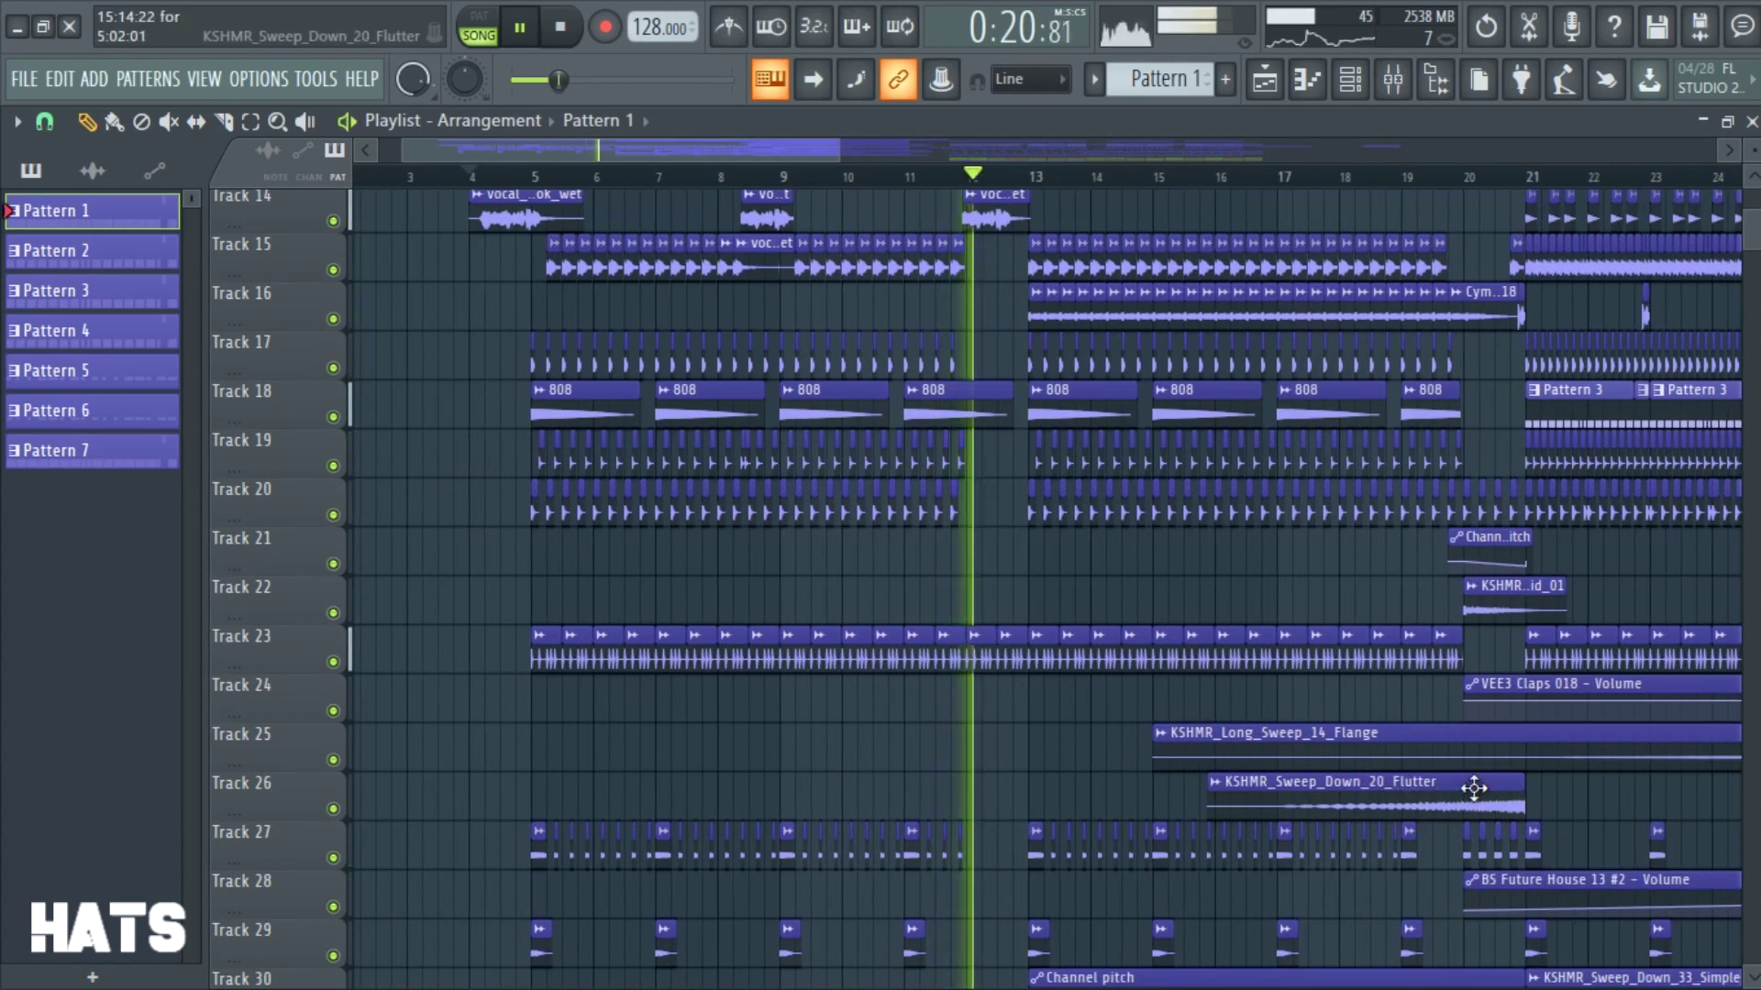
scroll(1473, 788, "up", 2)
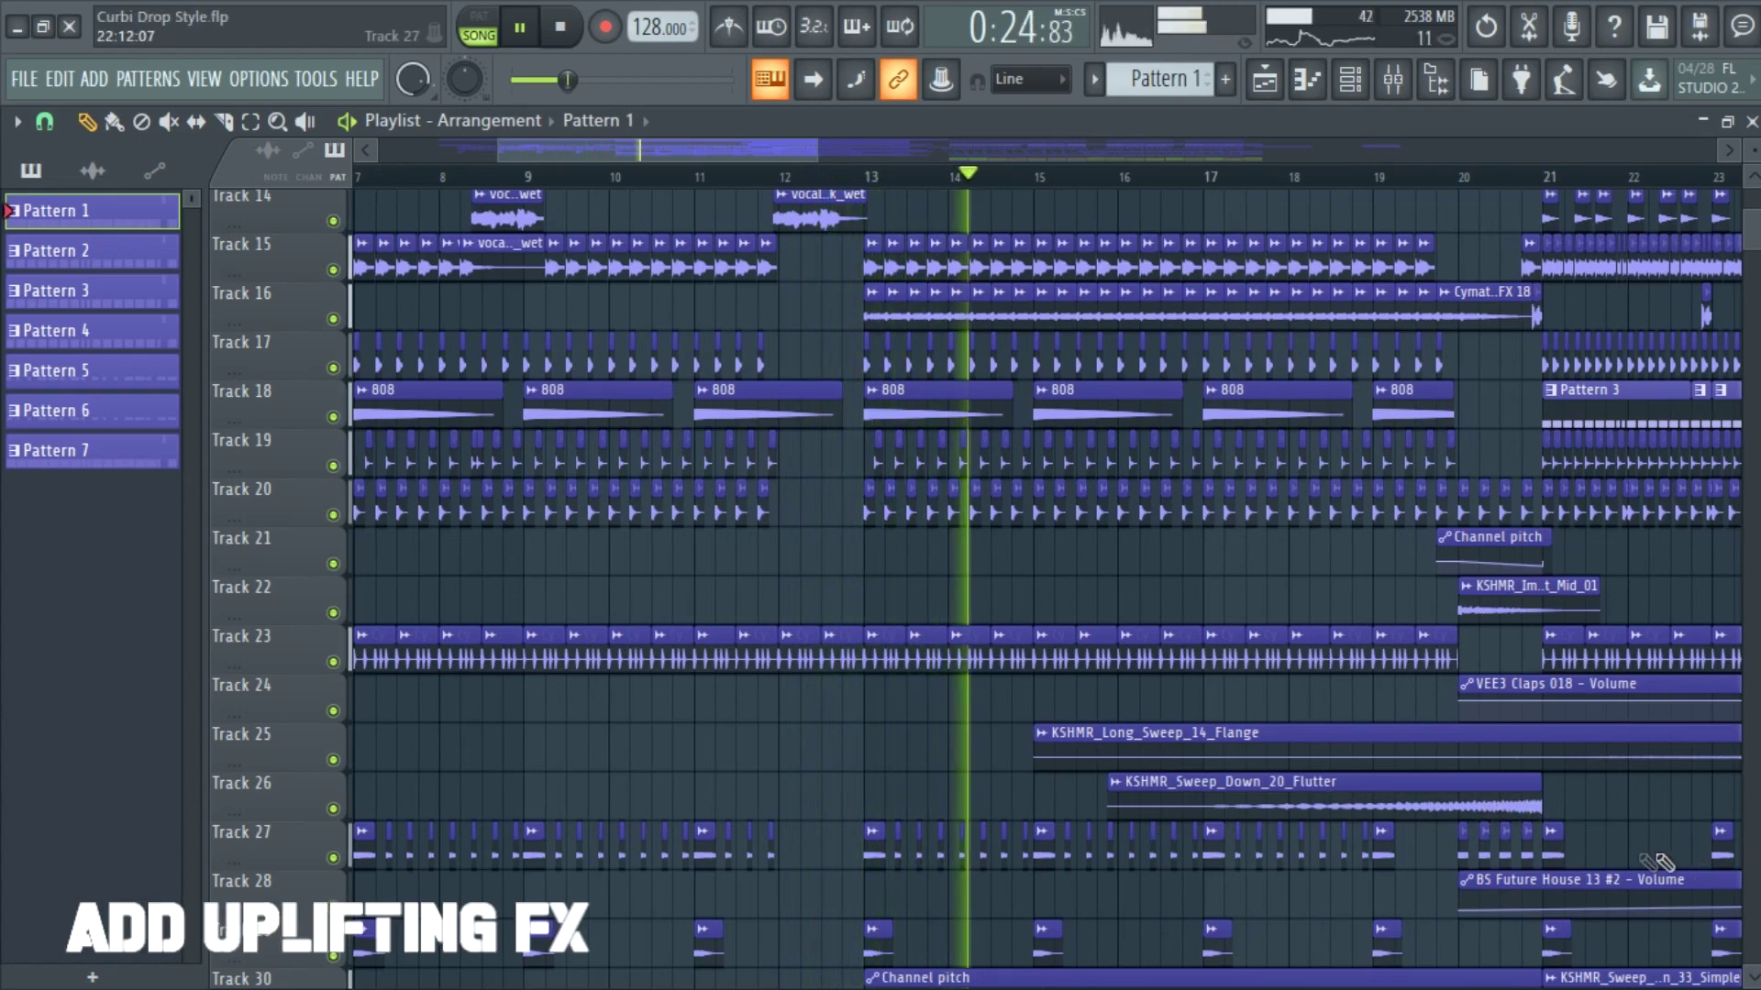
scroll(1447, 746, "up", 1)
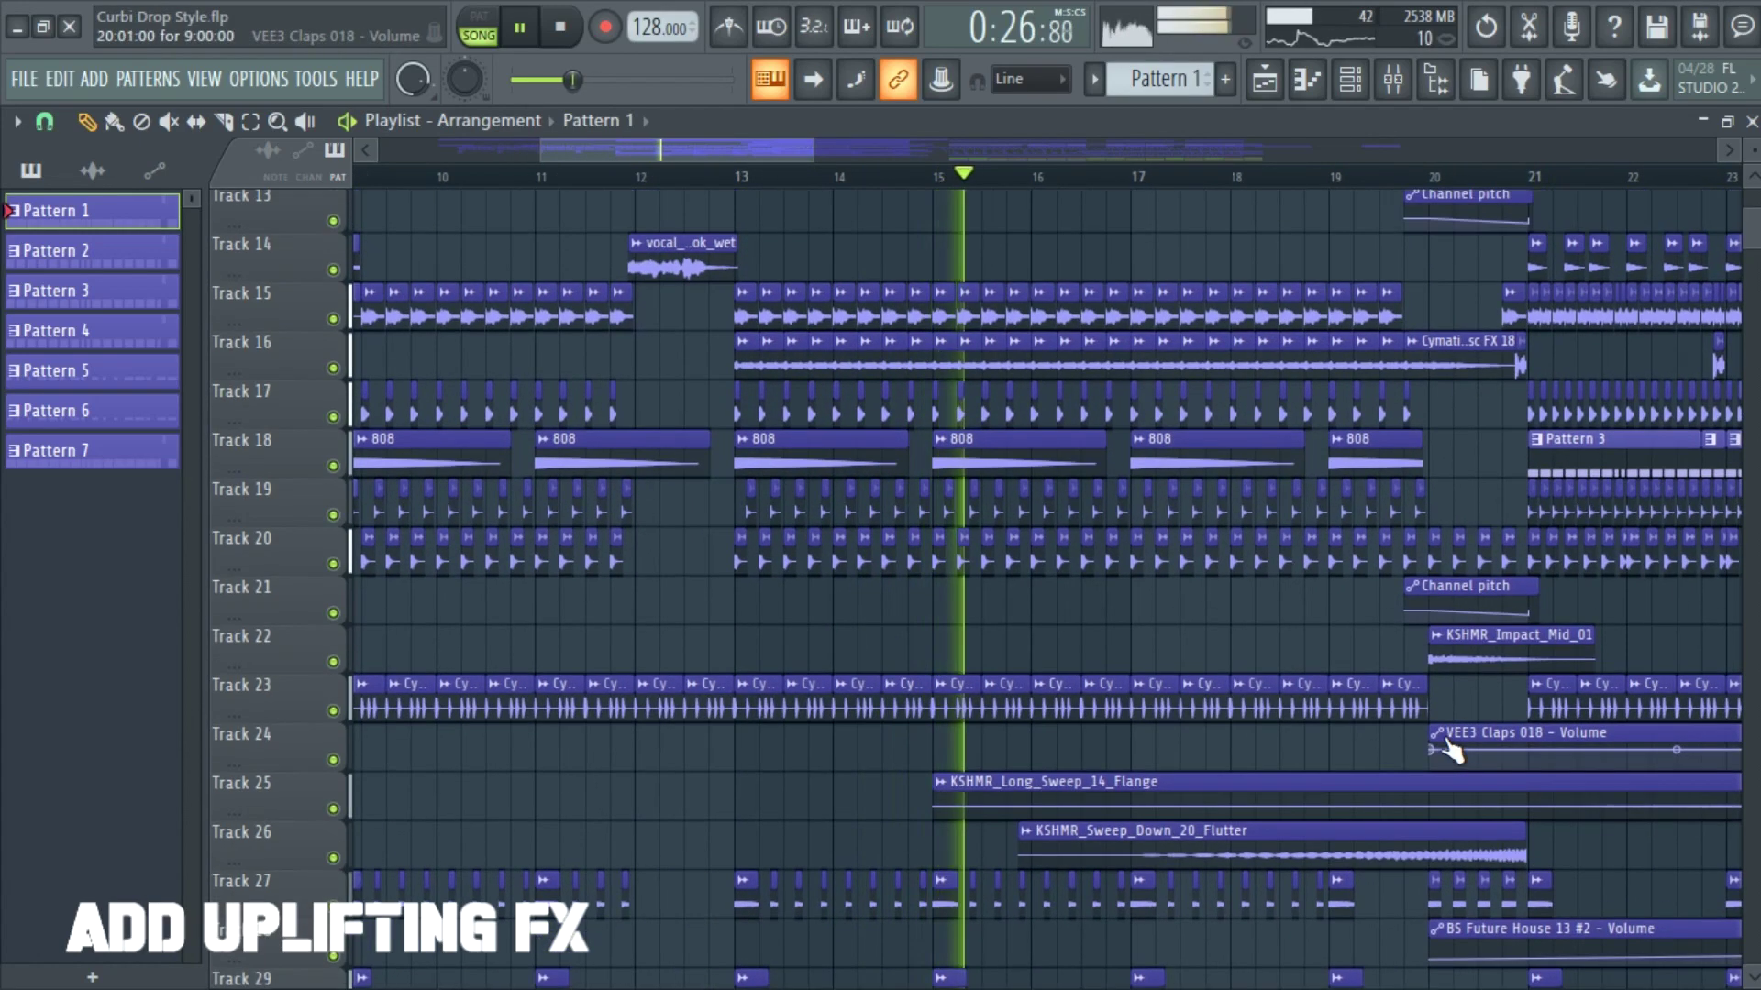
scroll(1449, 748, "up", 1)
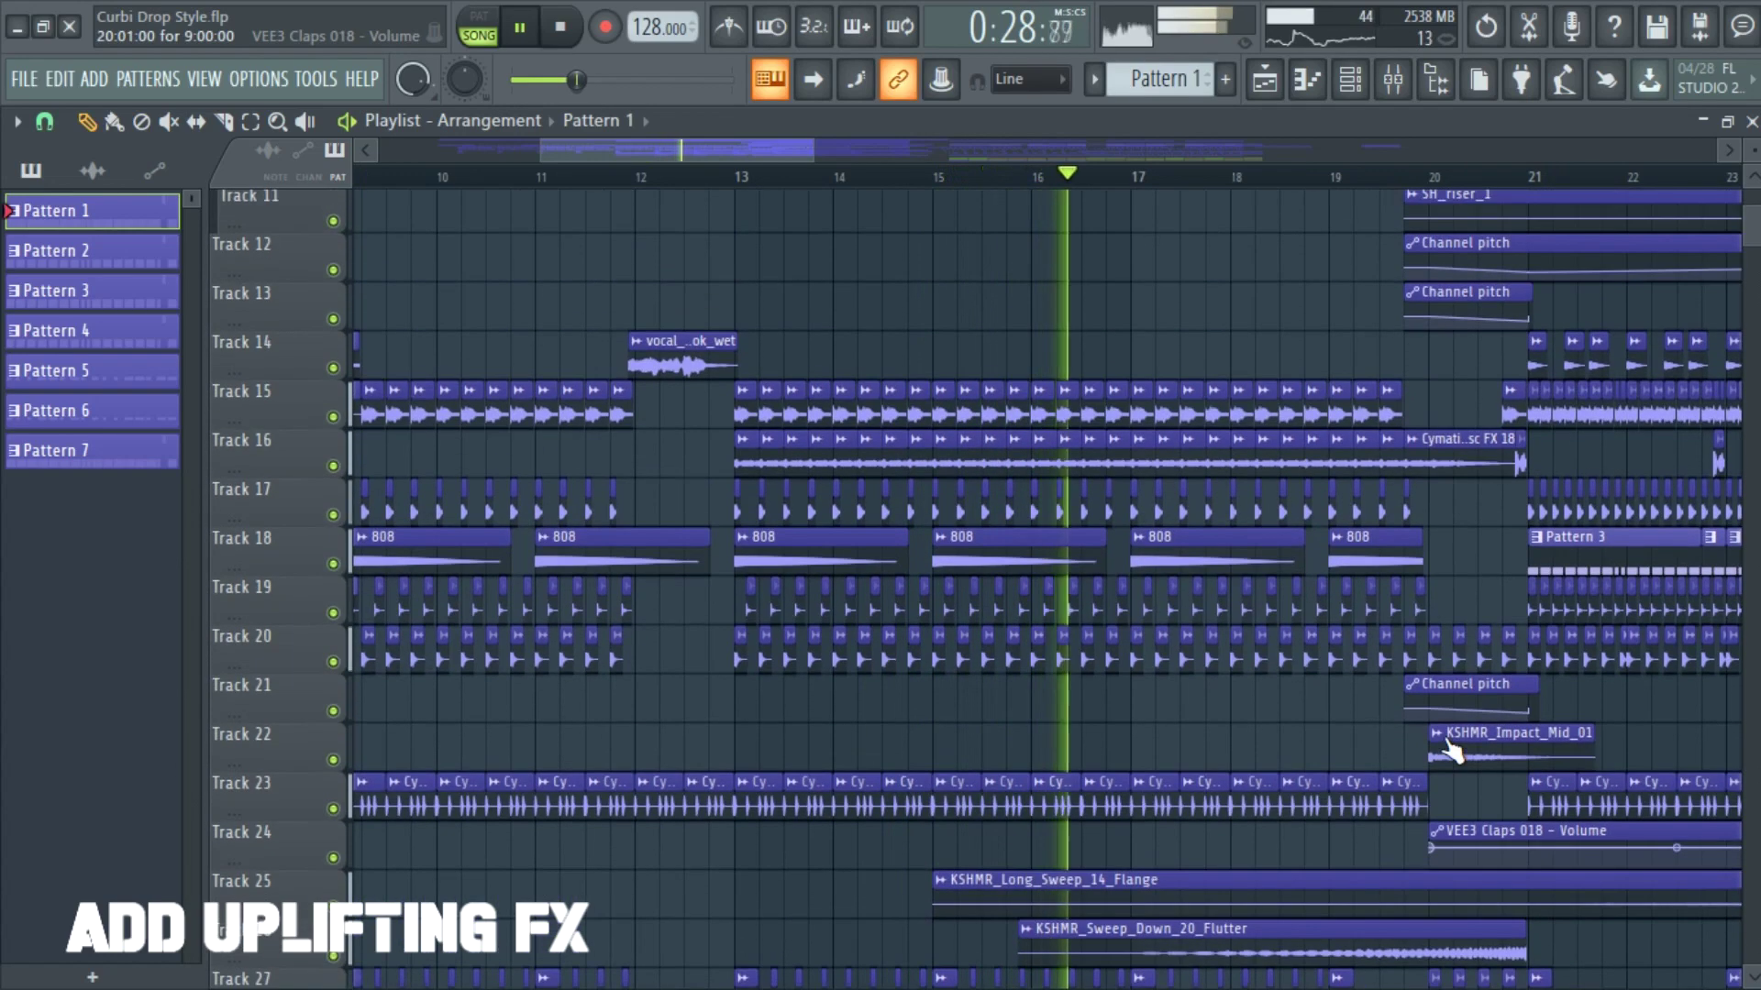
scroll(1451, 749, "down", 4)
scroll(1401, 730, "up", 2)
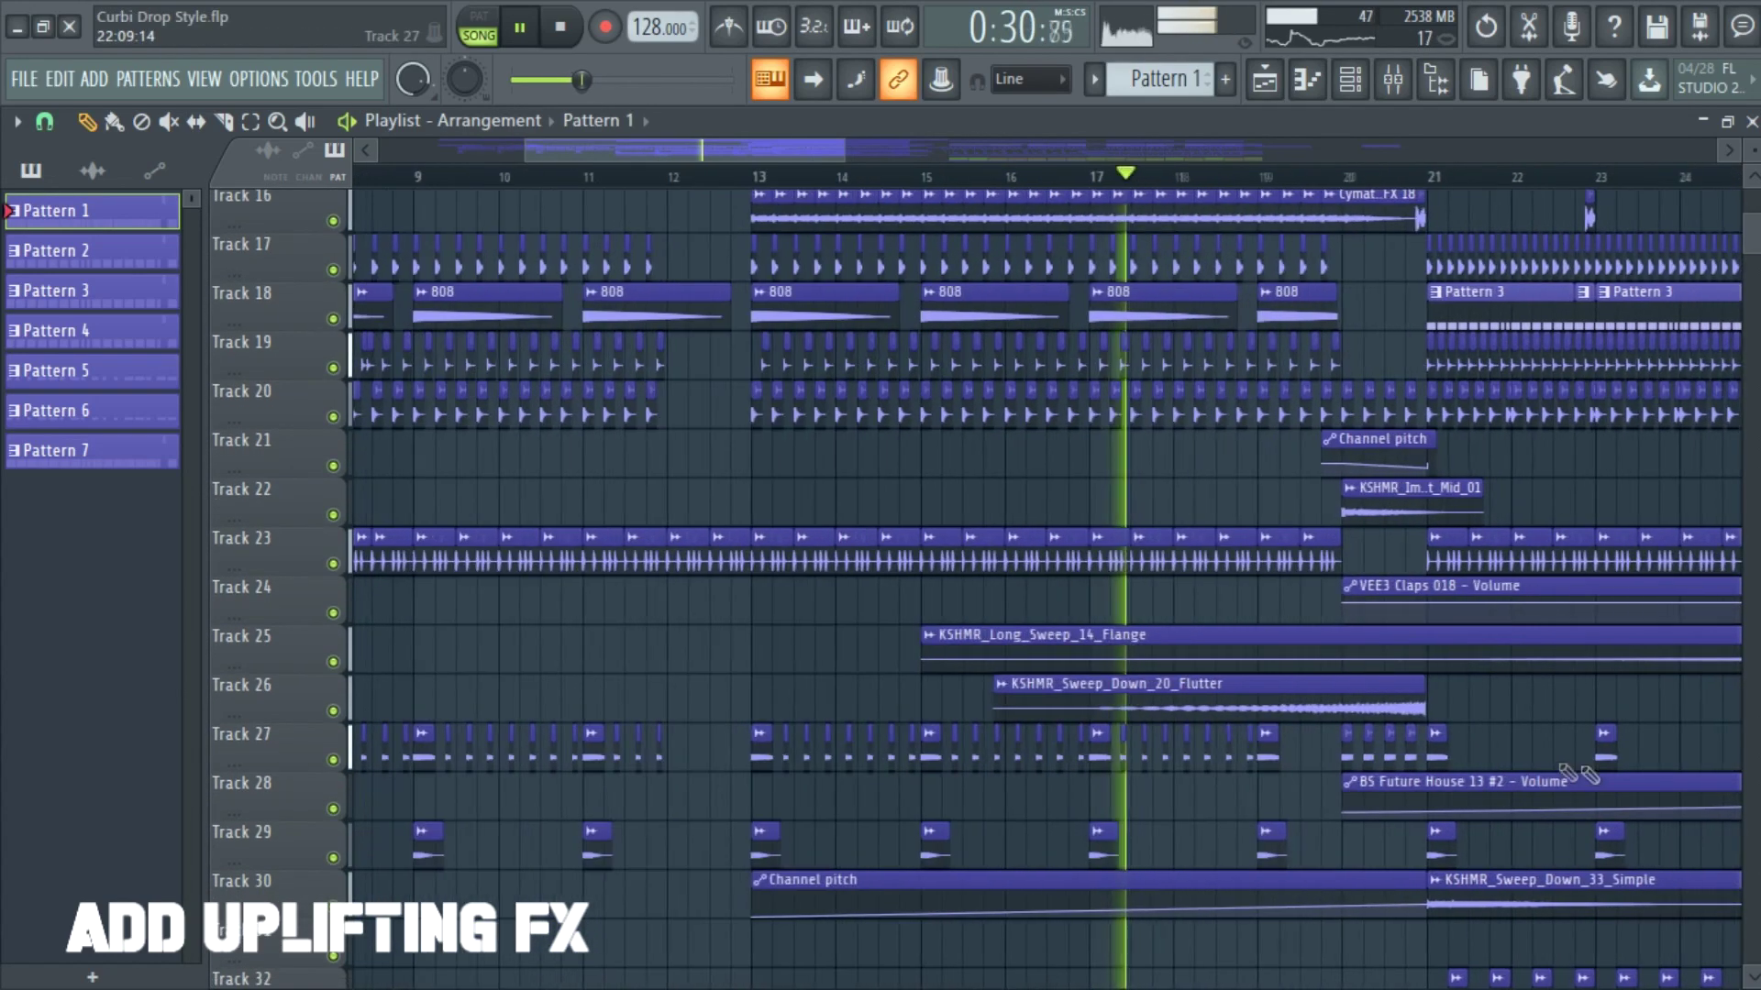
- Play the build-up section of the arrangement from bar 21
scroll(1620, 773, "up", 3)
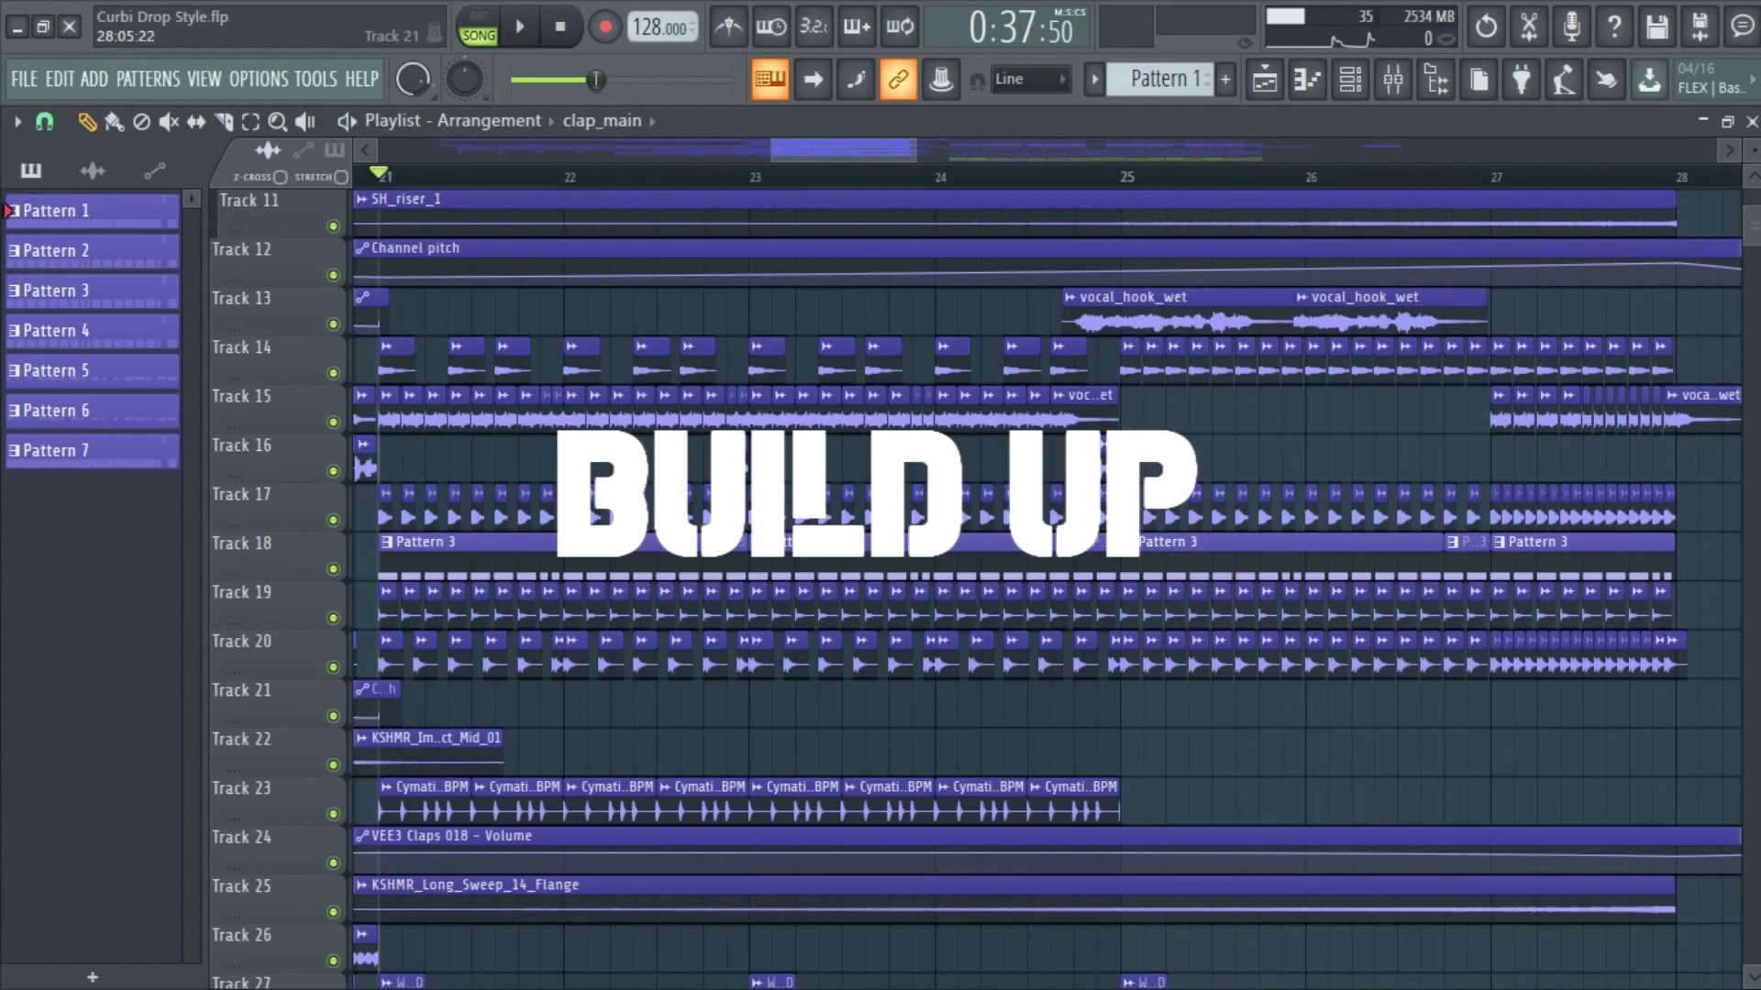
key("space")
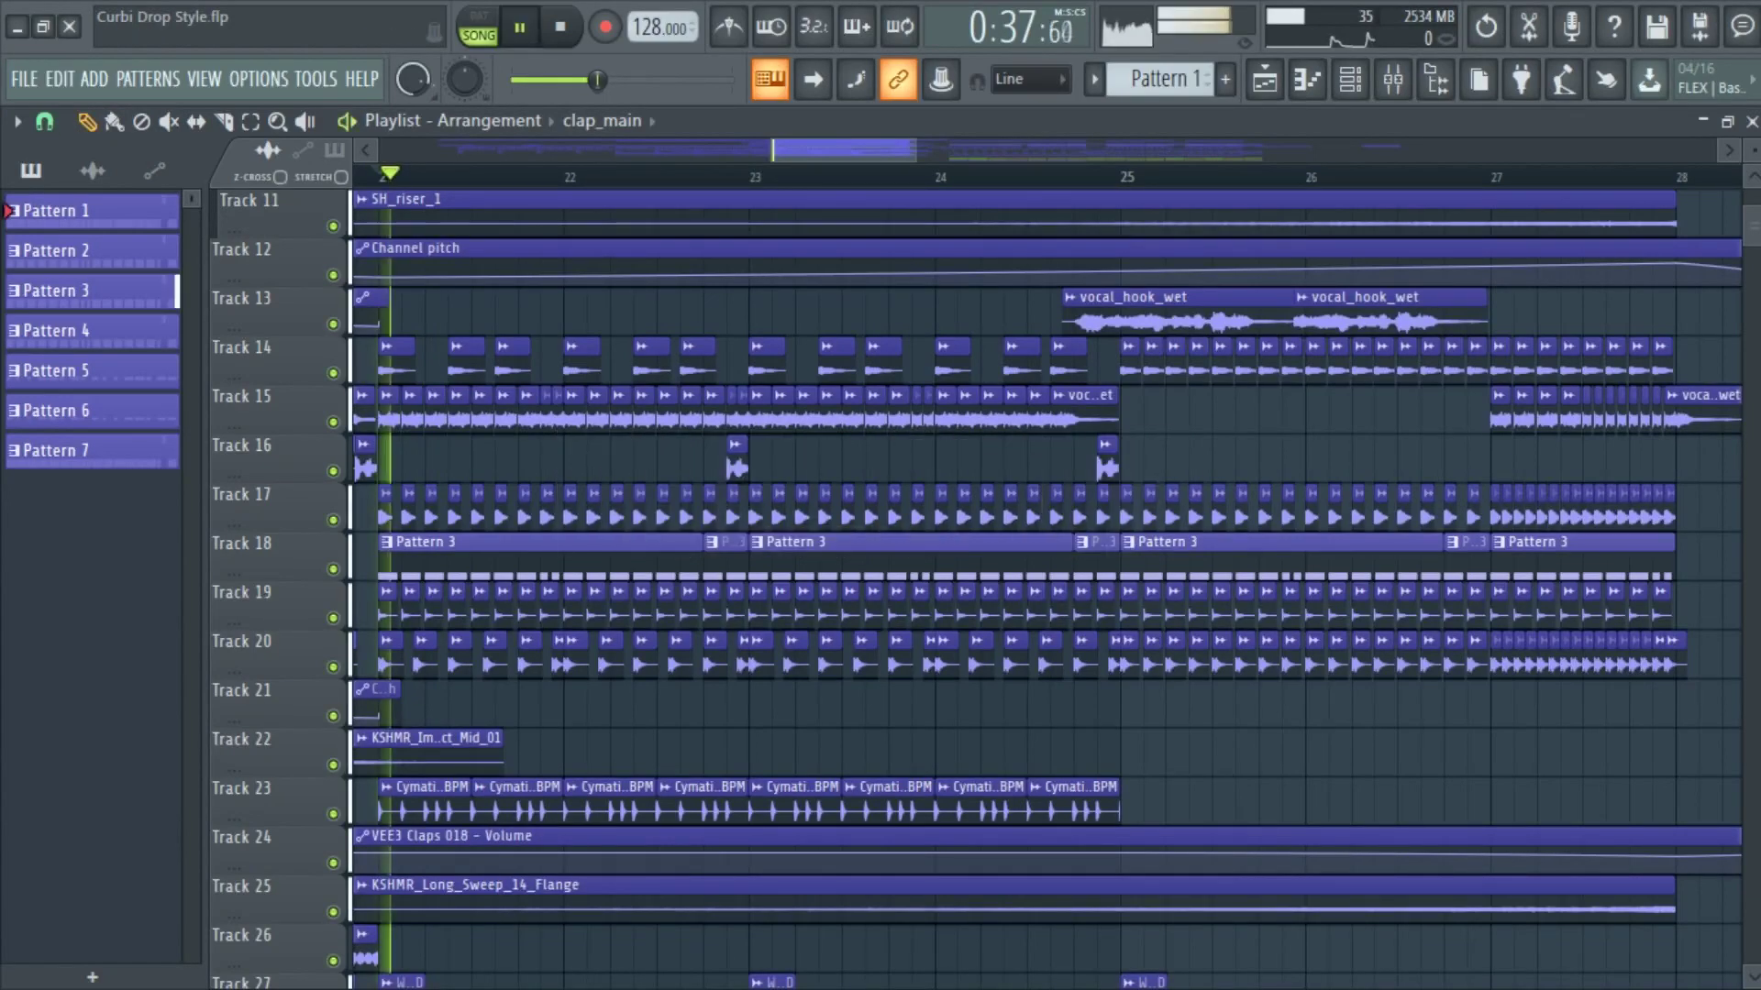